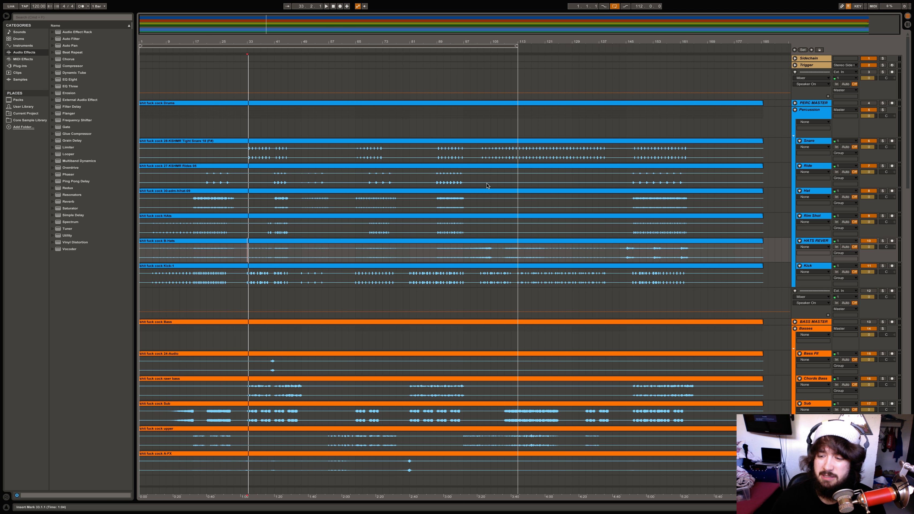
Set the playback start to bar 33 on the bass and rawr bass tracks
{"action": "scroll", "coordinate": [486, 184], "scroll_direction": "down", "scroll_amount": 10}
{"action": "scroll", "coordinate": [485, 185], "scroll_direction": "down", "scroll_amount": 15}
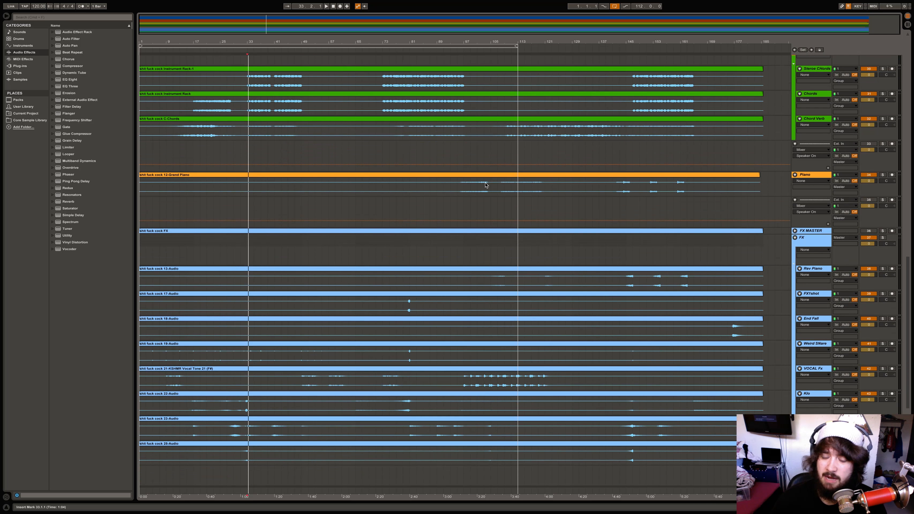
{"action": "scroll", "coordinate": [485, 185], "scroll_direction": "up", "scroll_amount": 20}
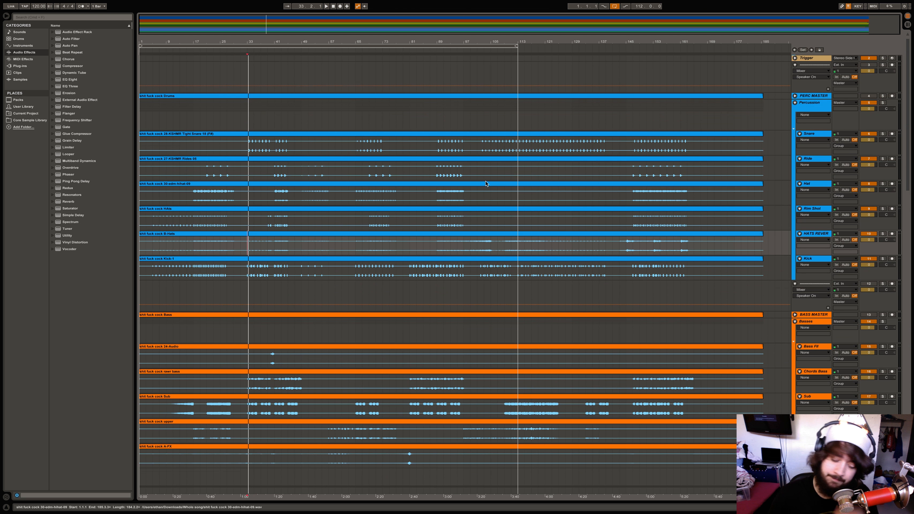
{"action": "scroll", "coordinate": [485, 184], "scroll_direction": "down", "scroll_amount": 8}
{"action": "left_click", "coordinate": [249, 154]}
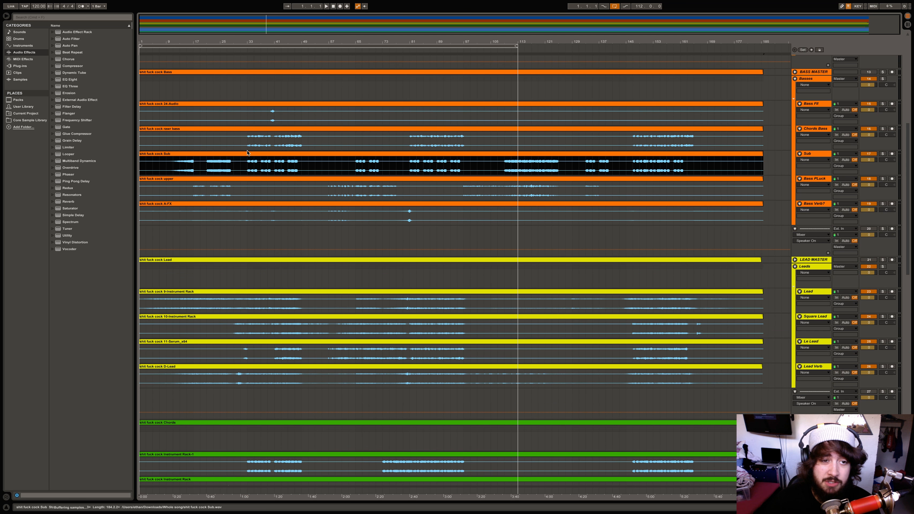
{"action": "left_click", "coordinate": [249, 145]}
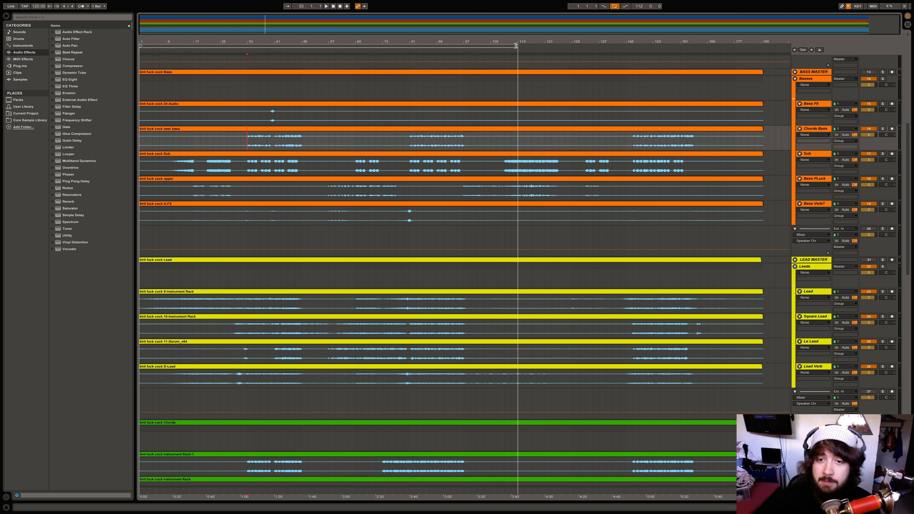
Drag the loop brace end toward the song's end and set the start at bar 33 on Sub
{"action": "left_click_drag", "start_coordinate": [517, 47], "coordinate": [774, 58]}
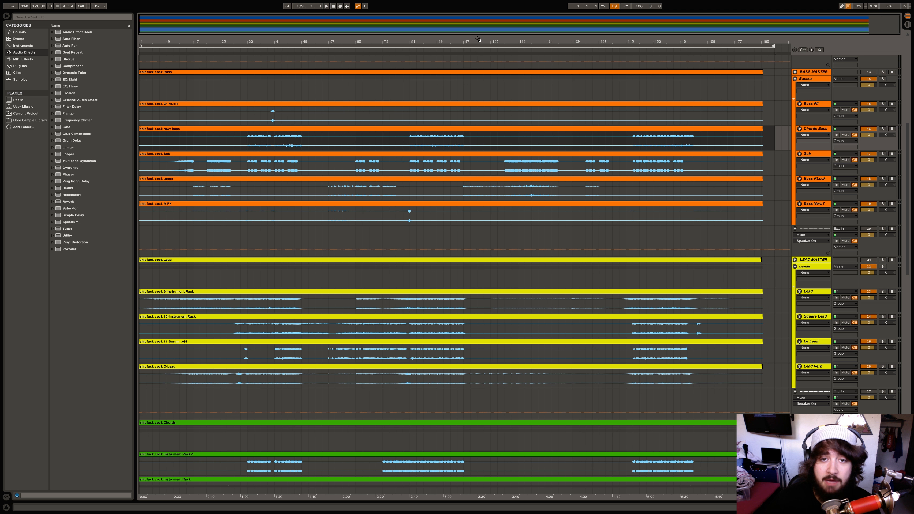
{"action": "left_click", "coordinate": [247, 170]}
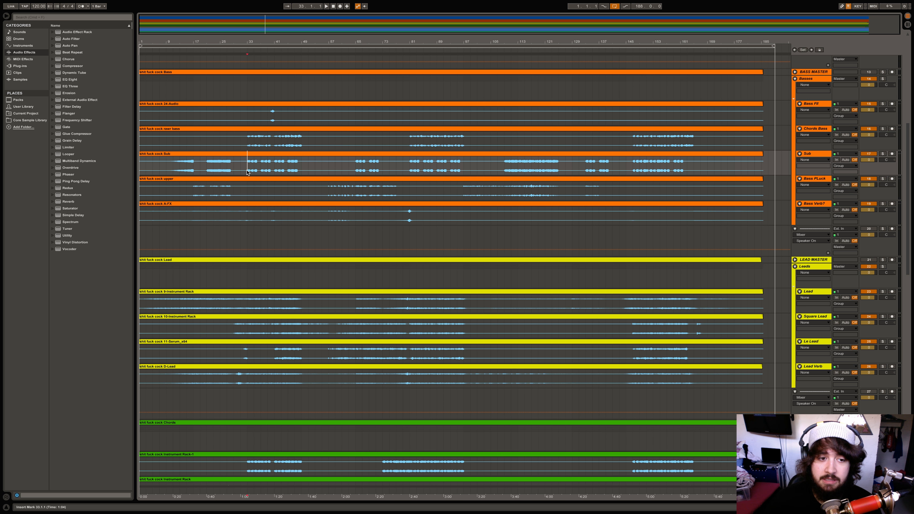
{"action": "scroll", "coordinate": [247, 172], "scroll_direction": "down", "scroll_amount": 15}
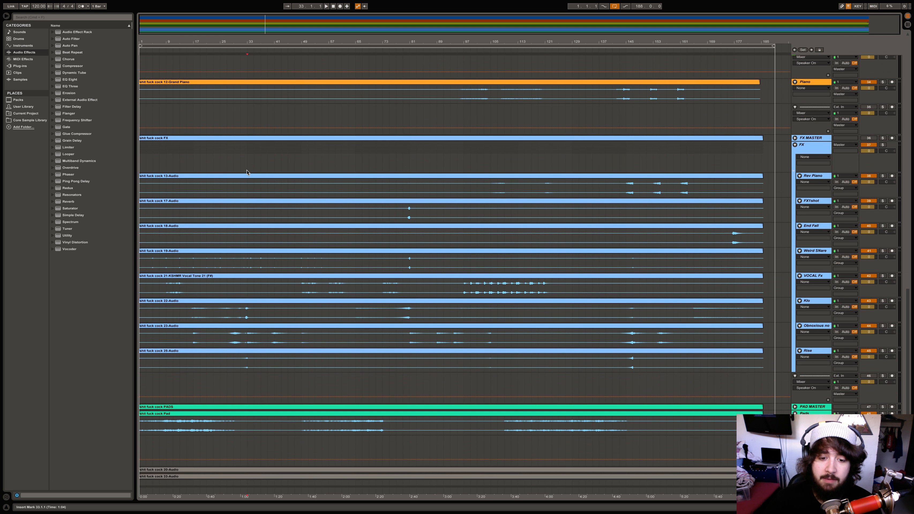
{"action": "scroll", "coordinate": [245, 172], "scroll_direction": "up", "scroll_amount": 3}
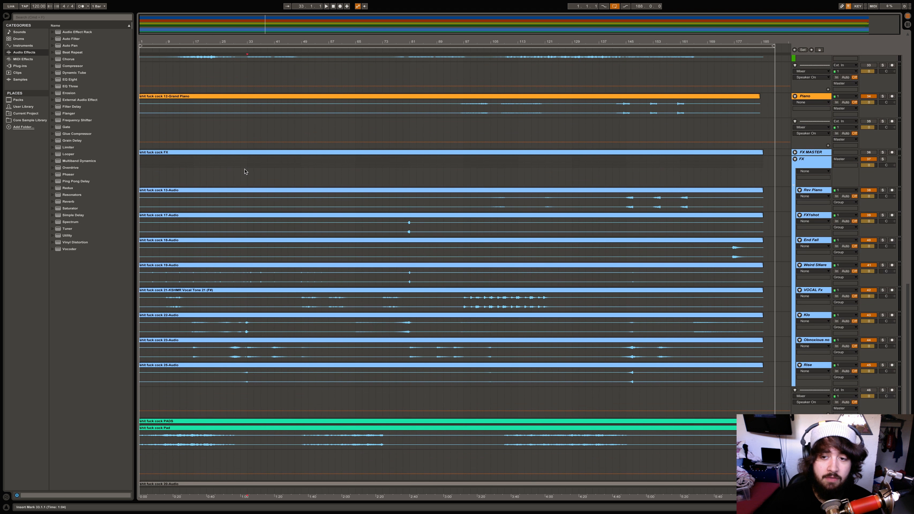
{"action": "scroll", "coordinate": [244, 172], "scroll_direction": "up", "scroll_amount": 20}
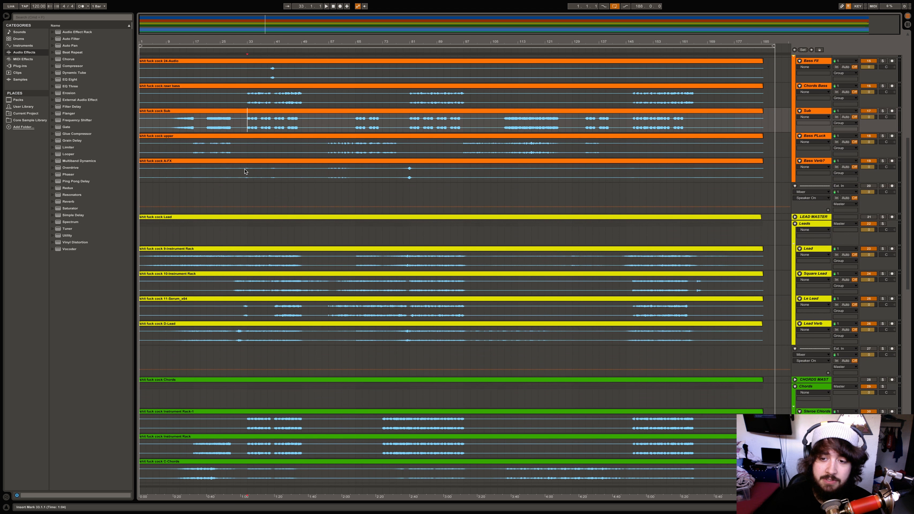
{"action": "scroll", "coordinate": [245, 172], "scroll_direction": "up", "scroll_amount": 6}
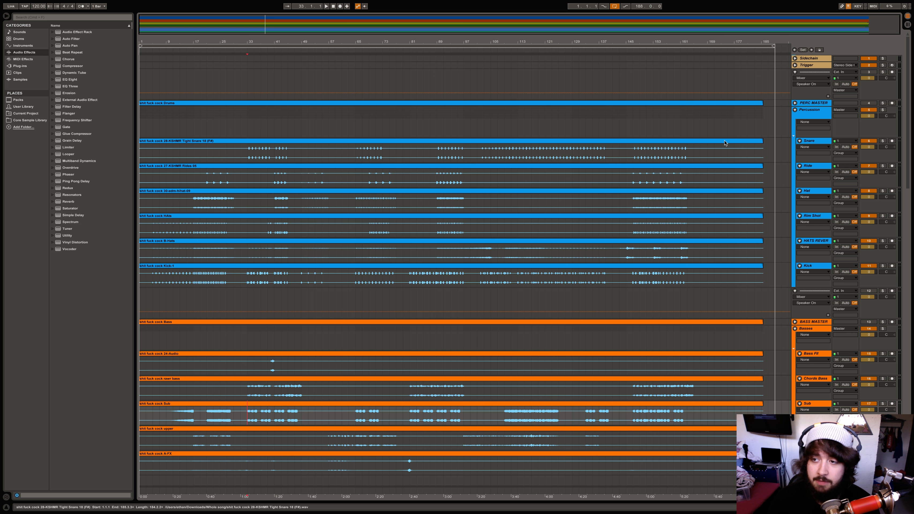
Move the playback start point to bar 177 in the top lane
{"action": "scroll", "coordinate": [769, 167], "scroll_direction": "down", "scroll_amount": 1}
{"action": "scroll", "coordinate": [769, 167], "scroll_direction": "down", "scroll_amount": 12}
{"action": "scroll", "coordinate": [778, 216], "scroll_direction": "up", "scroll_amount": 12}
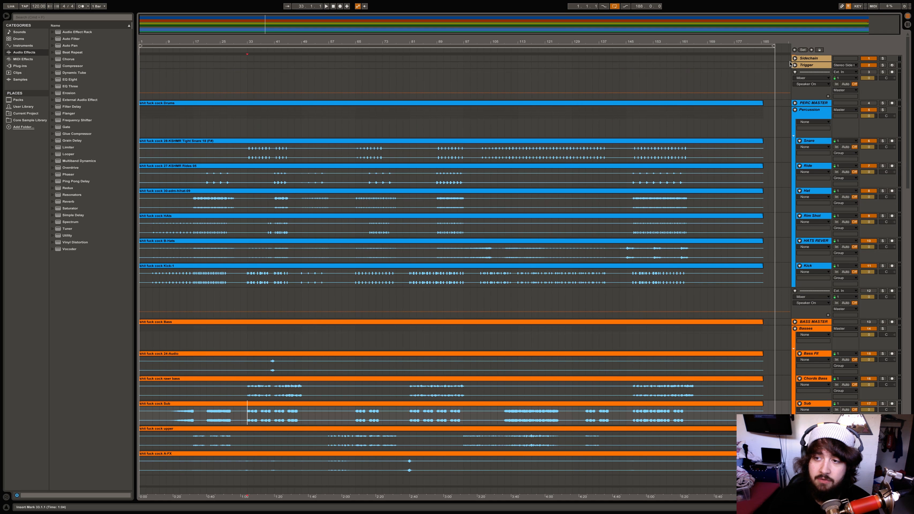
{"action": "left_click", "coordinate": [741, 83]}
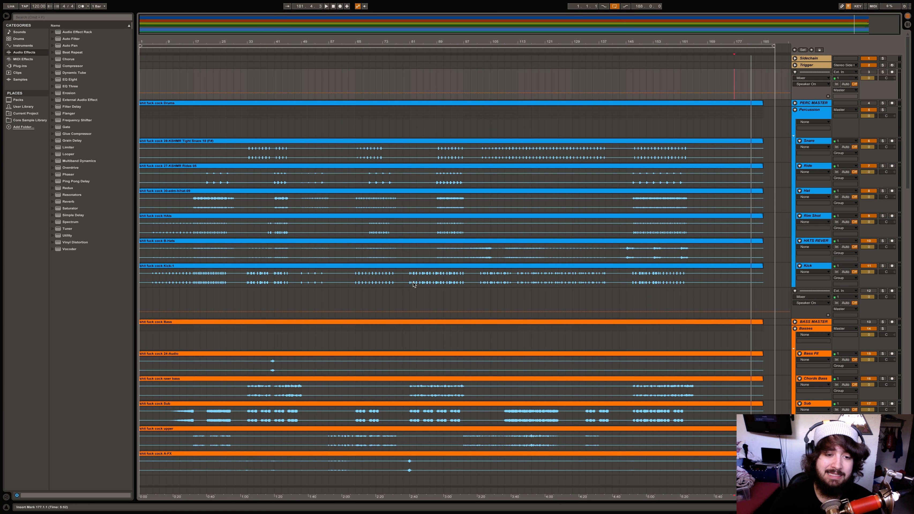
Scroll through the lead, chords, piano, FX and pad groups to review the arrangement
{"action": "scroll", "coordinate": [372, 276], "scroll_direction": "down", "scroll_amount": 3}
{"action": "scroll", "coordinate": [372, 276], "scroll_direction": "down", "scroll_amount": 3}
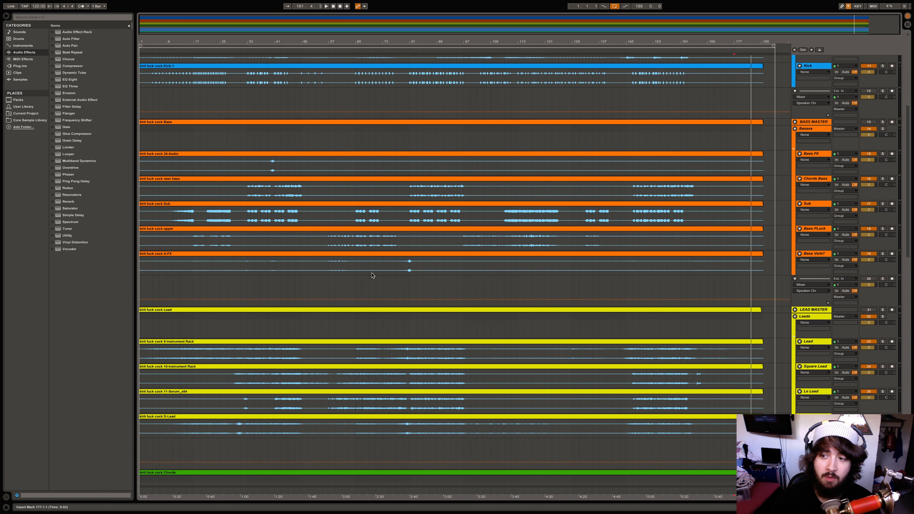
{"action": "scroll", "coordinate": [372, 276], "scroll_direction": "down", "scroll_amount": 15}
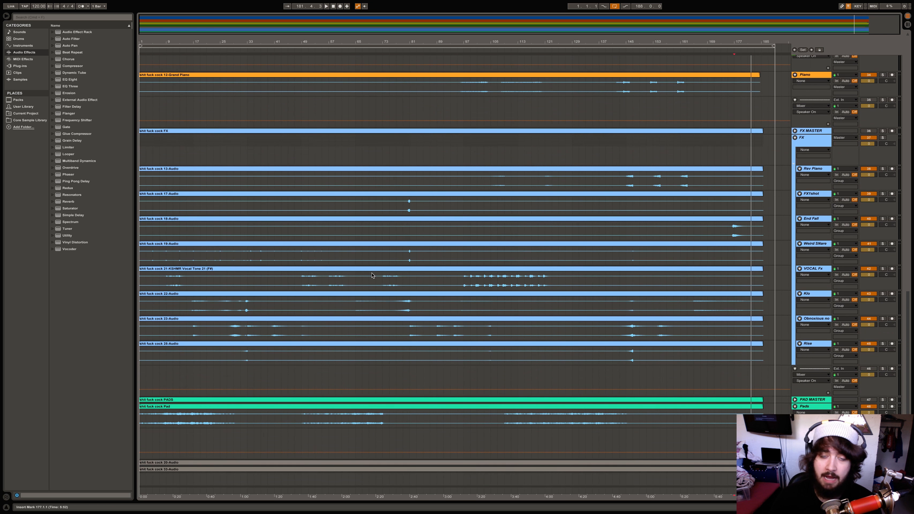
{"action": "scroll", "coordinate": [372, 276], "scroll_direction": "up", "scroll_amount": 8}
{"action": "scroll", "coordinate": [373, 276], "scroll_direction": "up", "scroll_amount": 15}
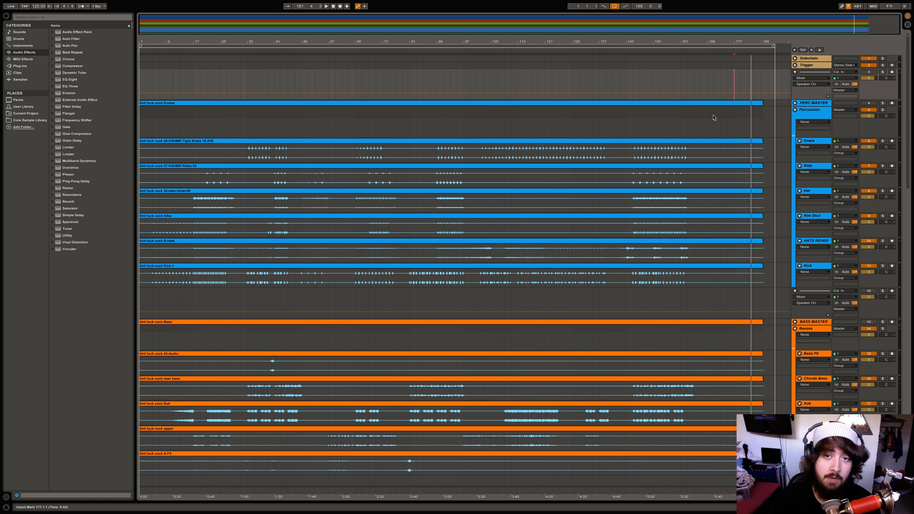
{"action": "scroll", "coordinate": [714, 118], "scroll_direction": "down", "scroll_amount": 15}
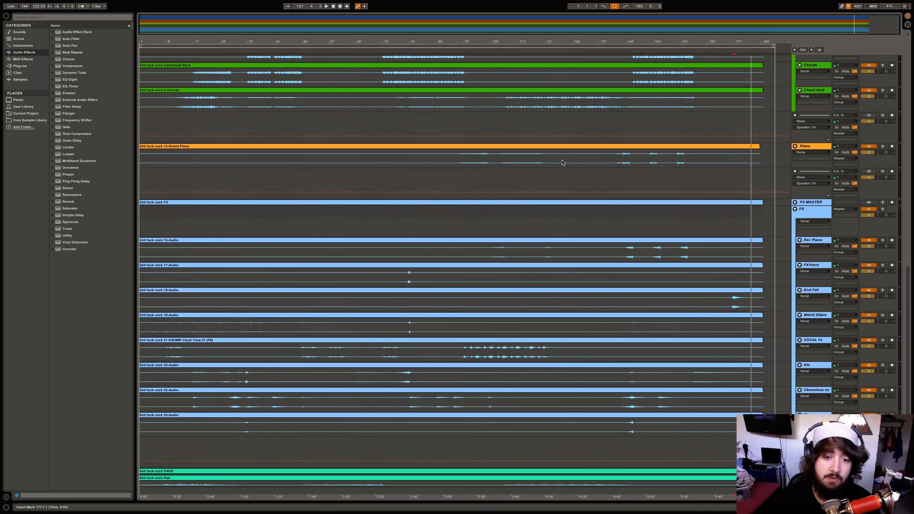
{"action": "scroll", "coordinate": [563, 162], "scroll_direction": "up", "scroll_amount": 15}
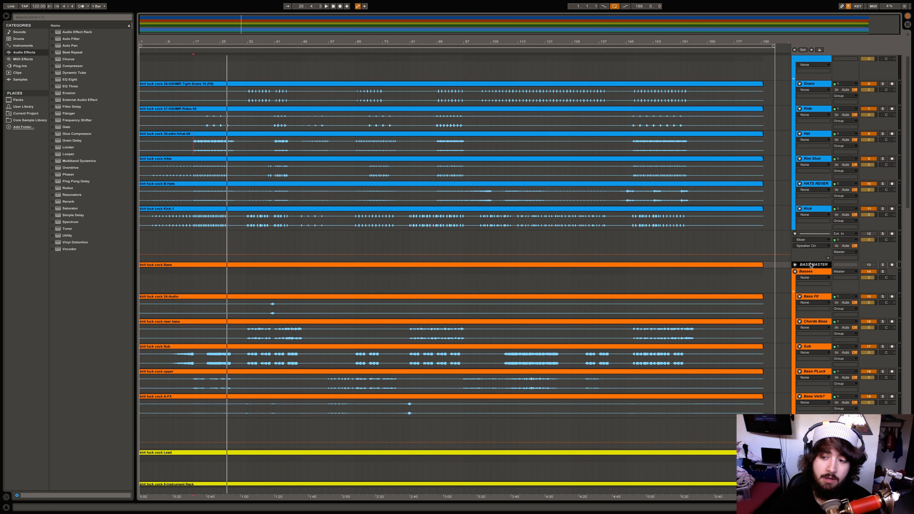
Select the CHORDS MAST group, expand it, then collapse it again
{"action": "scroll", "coordinate": [810, 265], "scroll_direction": "down", "scroll_amount": 10}
{"action": "scroll", "coordinate": [815, 330], "scroll_direction": "down", "scroll_amount": 1}
{"action": "left_click", "coordinate": [815, 329]}
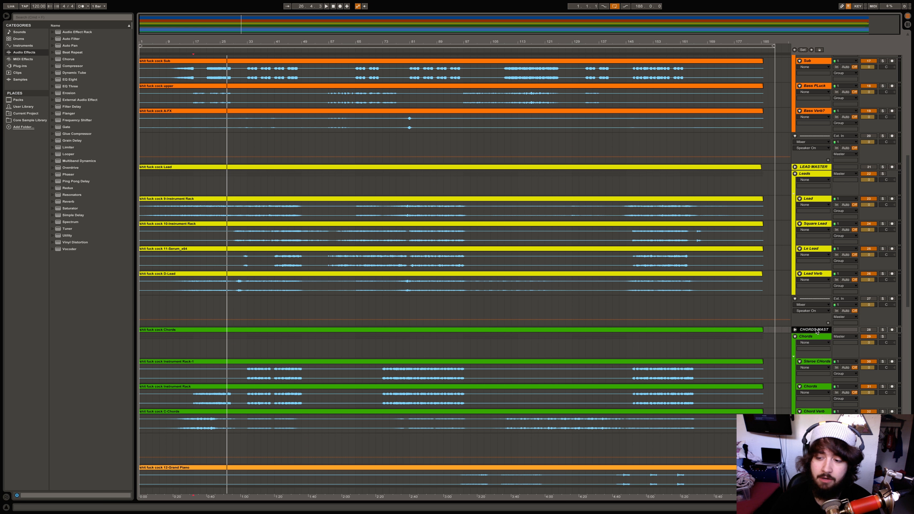
{"action": "left_click", "coordinate": [794, 330]}
{"action": "left_click", "coordinate": [795, 330]}
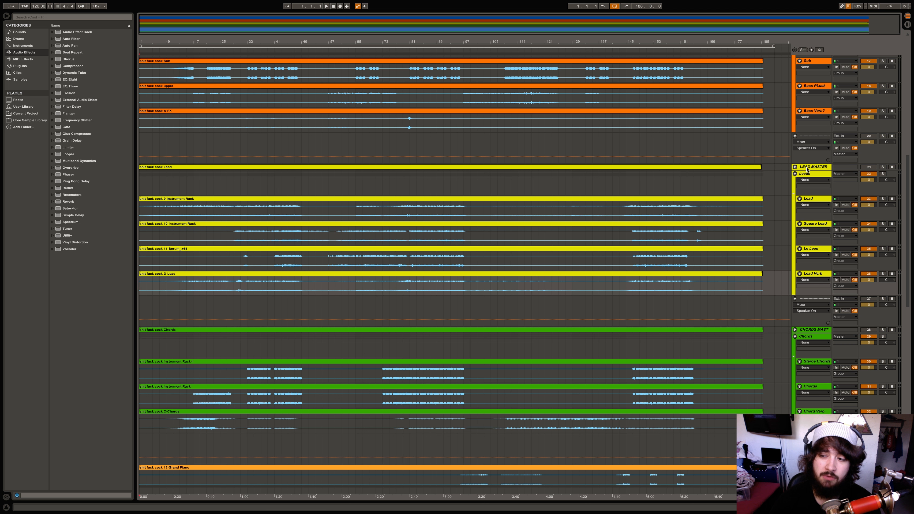
Select the Basses group track
{"action": "scroll", "coordinate": [749, 181], "scroll_direction": "up", "scroll_amount": 10}
{"action": "scroll", "coordinate": [749, 181], "scroll_direction": "up", "scroll_amount": 5}
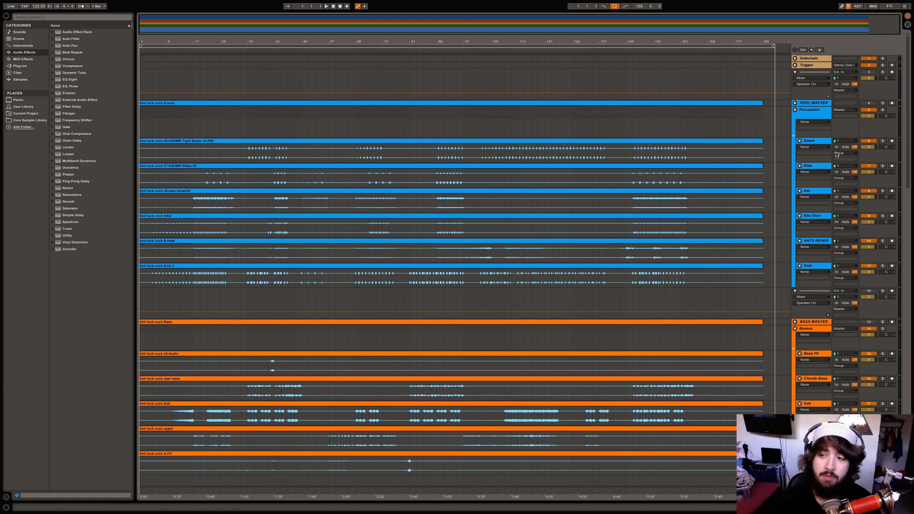
{"action": "scroll", "coordinate": [745, 180], "scroll_direction": "down", "scroll_amount": 6}
{"action": "scroll", "coordinate": [737, 178], "scroll_direction": "down", "scroll_amount": 1}
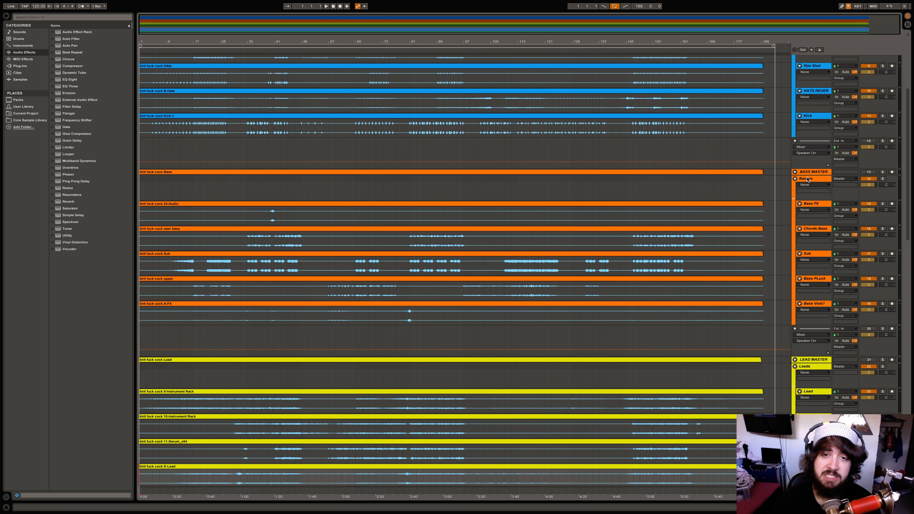
{"action": "left_click", "coordinate": [808, 179]}
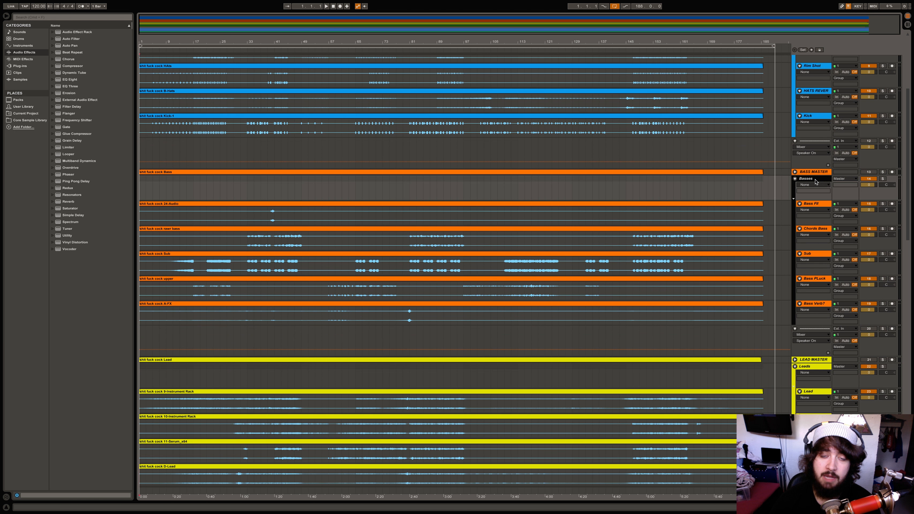
Select the Lead Verb track and then the Leads group track
{"action": "scroll", "coordinate": [816, 182], "scroll_direction": "down", "scroll_amount": 7}
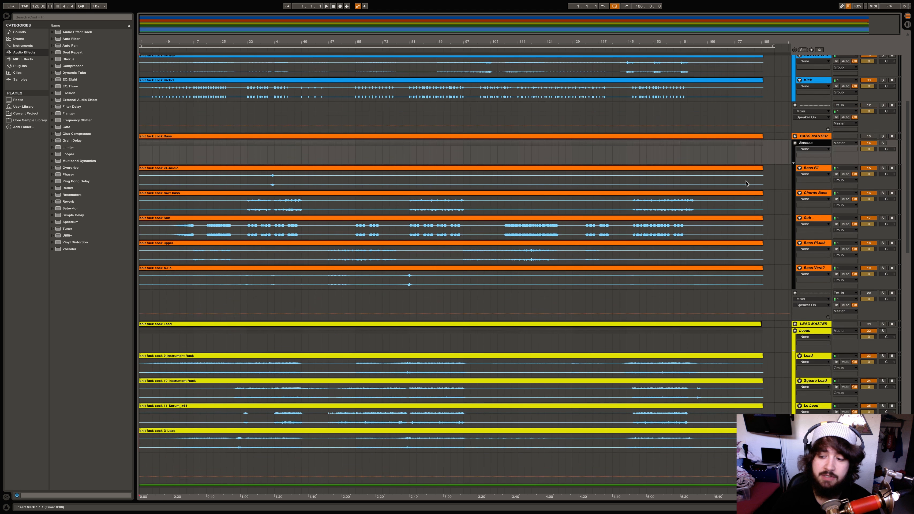
{"action": "left_click", "coordinate": [821, 312]}
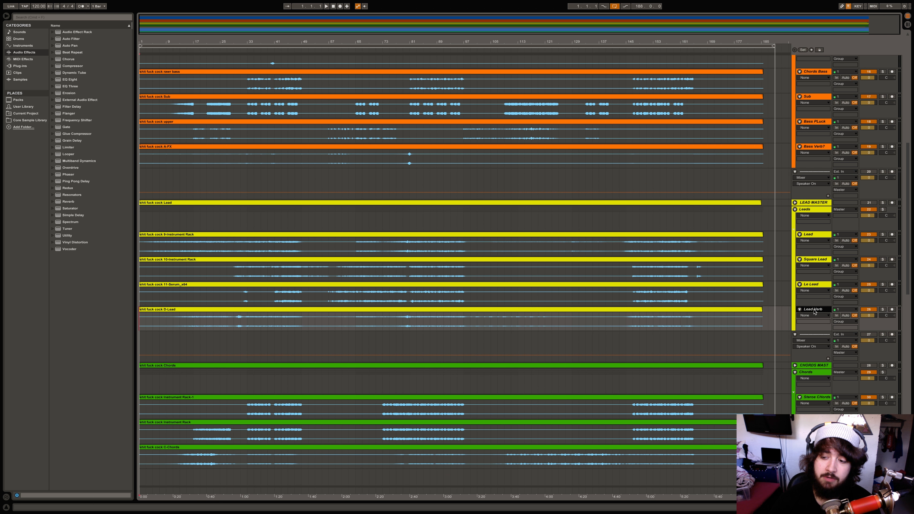
{"action": "left_click", "coordinate": [807, 210]}
{"action": "scroll", "coordinate": [736, 275], "scroll_direction": "down", "scroll_amount": 15}
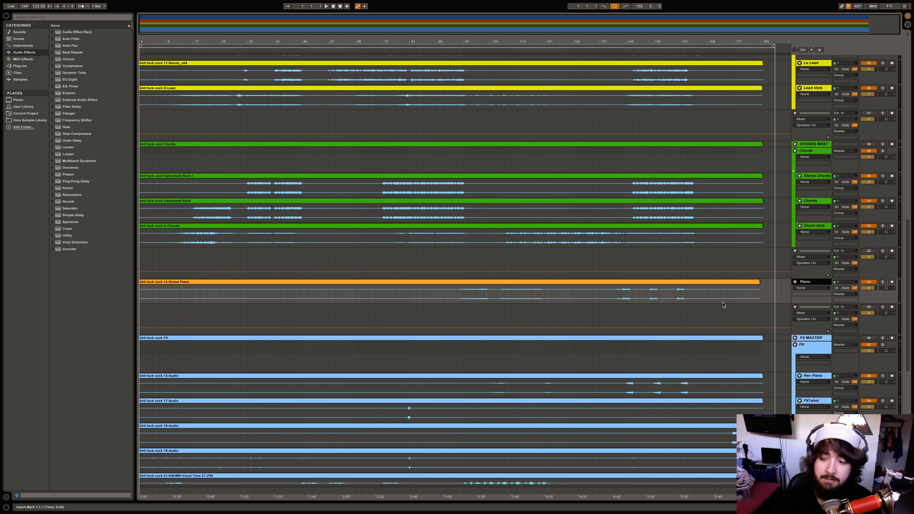
{"action": "scroll", "coordinate": [795, 284], "scroll_direction": "down", "scroll_amount": 2}
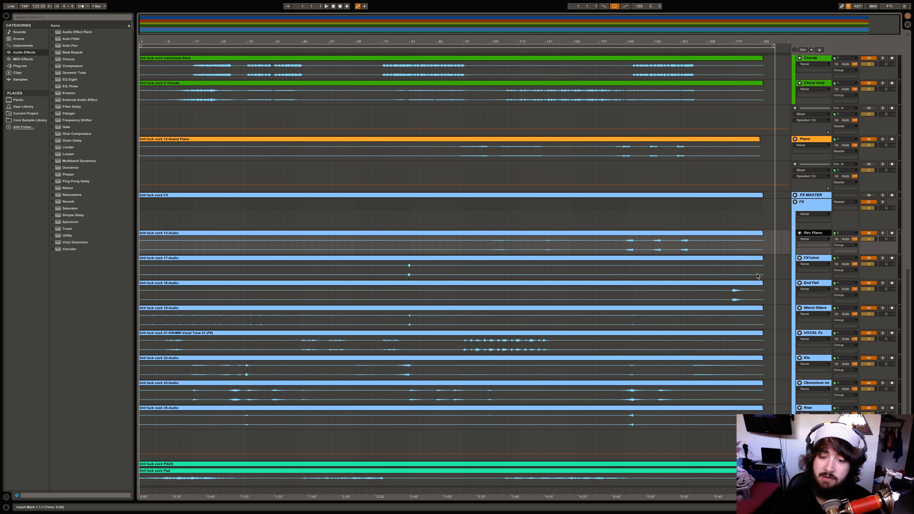
{"action": "scroll", "coordinate": [752, 284], "scroll_direction": "down", "scroll_amount": 5}
{"action": "scroll", "coordinate": [750, 287], "scroll_direction": "up", "scroll_amount": 20}
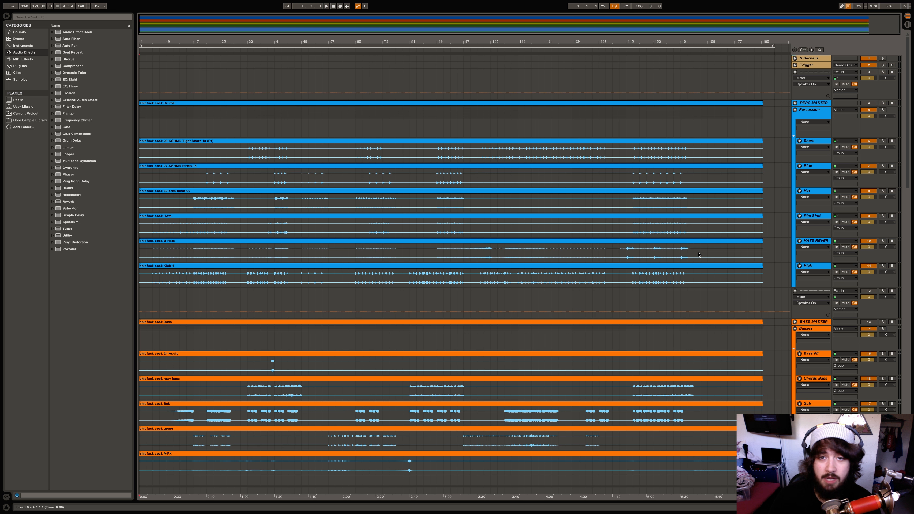
Show the Trigger track's devices, leaving Trigger selected
{"action": "double_click", "coordinate": [820, 67]}
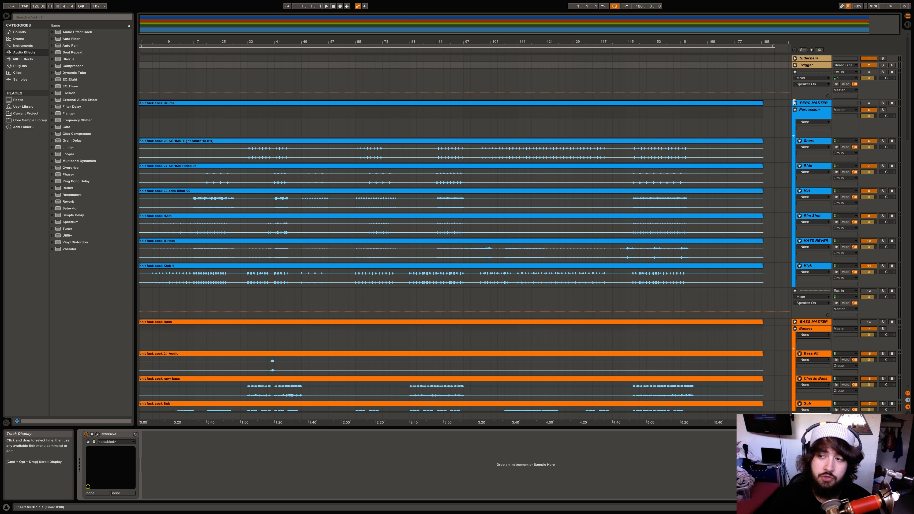
{"action": "left_click", "coordinate": [813, 59]}
{"action": "left_click", "coordinate": [815, 66]}
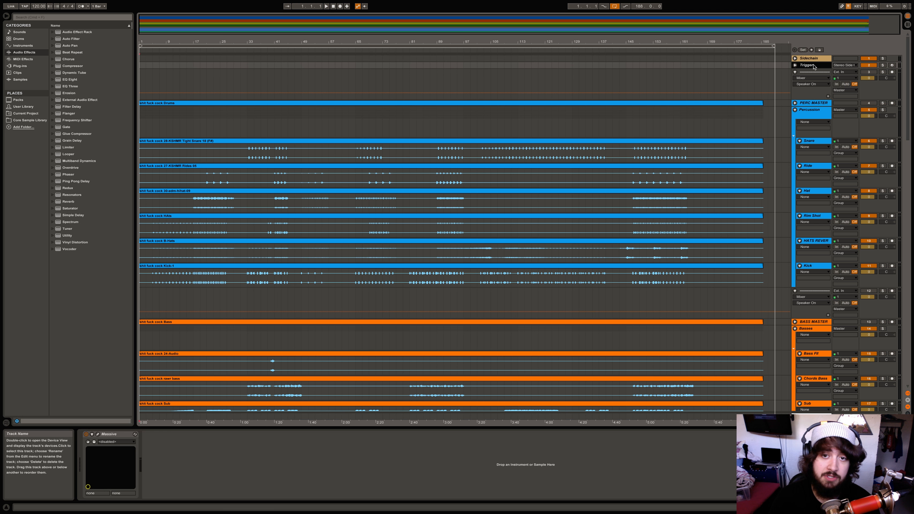
In Session View, set Trigger's Audio To output to Master and close the Massive window
{"action": "key", "text": "Tab"}
{"action": "left_click", "coordinate": [194, 446]}
{"action": "left_click", "coordinate": [142, 355]}
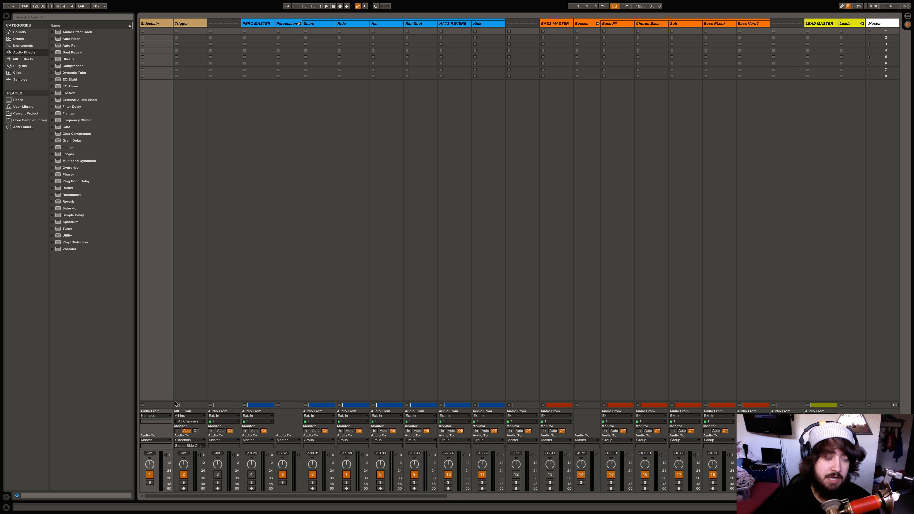
{"action": "left_click", "coordinate": [187, 440]}
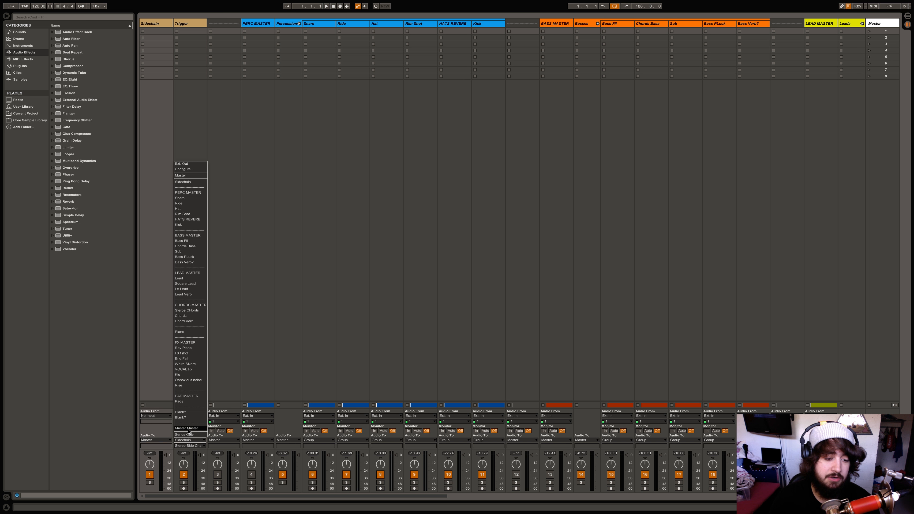
{"action": "left_click", "coordinate": [186, 428]}
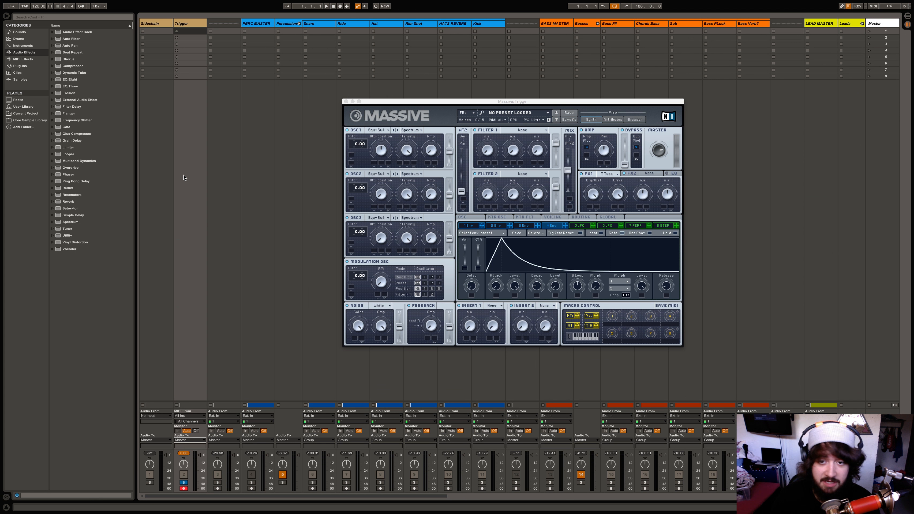
{"action": "left_click", "coordinate": [189, 440]}
{"action": "left_click", "coordinate": [231, 352]}
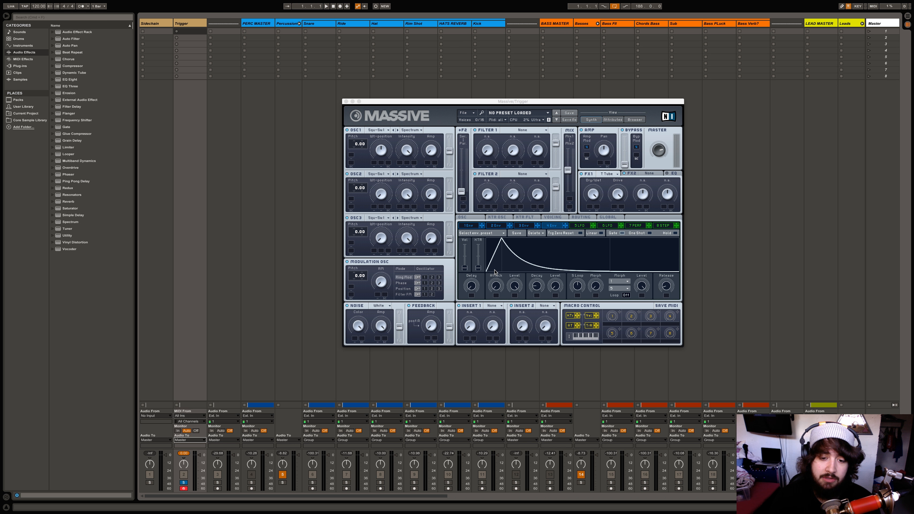
{"action": "left_click", "coordinate": [346, 101]}
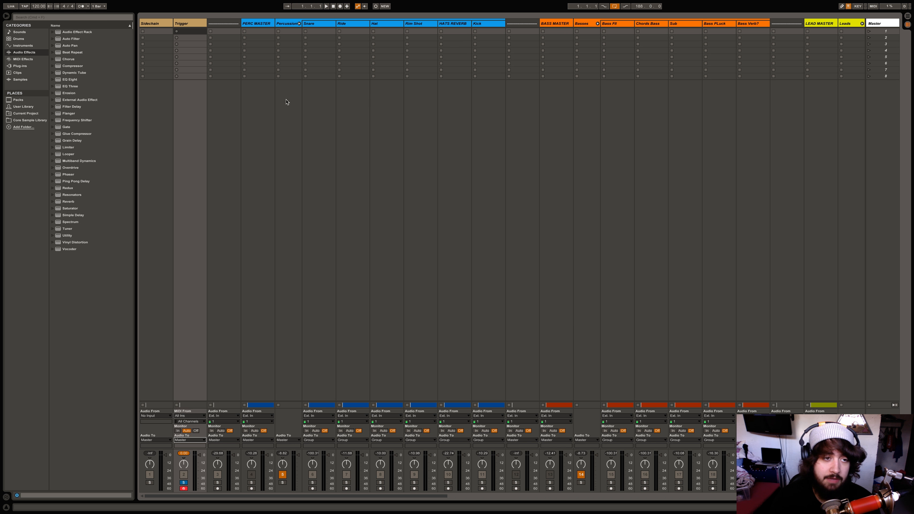
Open the Sidechain track's Pro-C 2 editor in Arrangement View and lower Threshold to about -60 dB
{"action": "left_click", "coordinate": [164, 28]}
{"action": "key", "text": "Tab"}
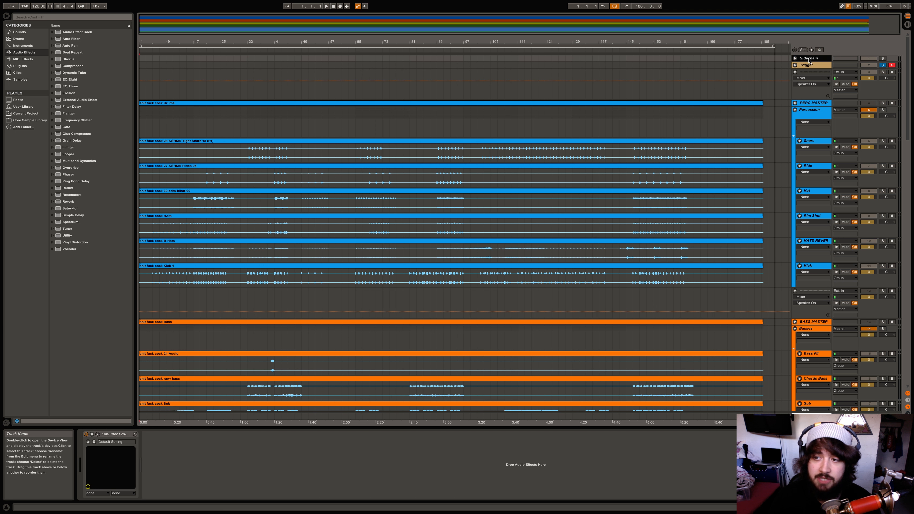
{"action": "left_click", "coordinate": [98, 434]}
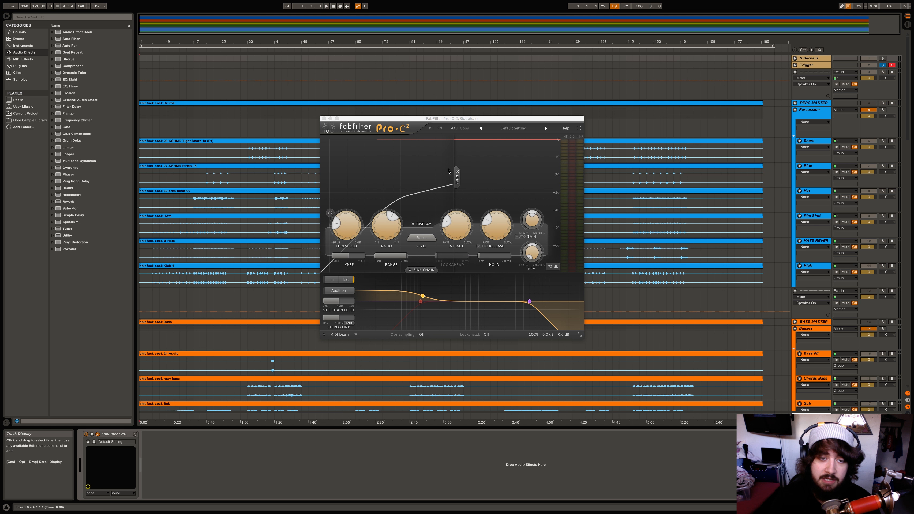
{"action": "mouse_move", "coordinate": [351, 230]}
{"action": "left_click_drag", "start_coordinate": [352, 227], "coordinate": [387, 232]}
{"action": "mouse_move", "coordinate": [390, 233]}
Try Pro-C 2's Clean preset, then revert to Default Setting and reposition the window
{"action": "left_click", "coordinate": [546, 128]}
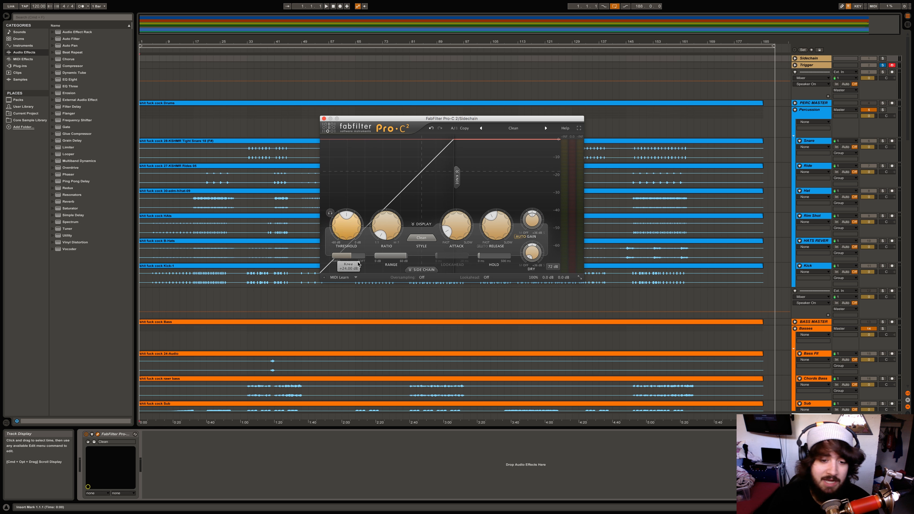
{"action": "left_click", "coordinate": [430, 271]}
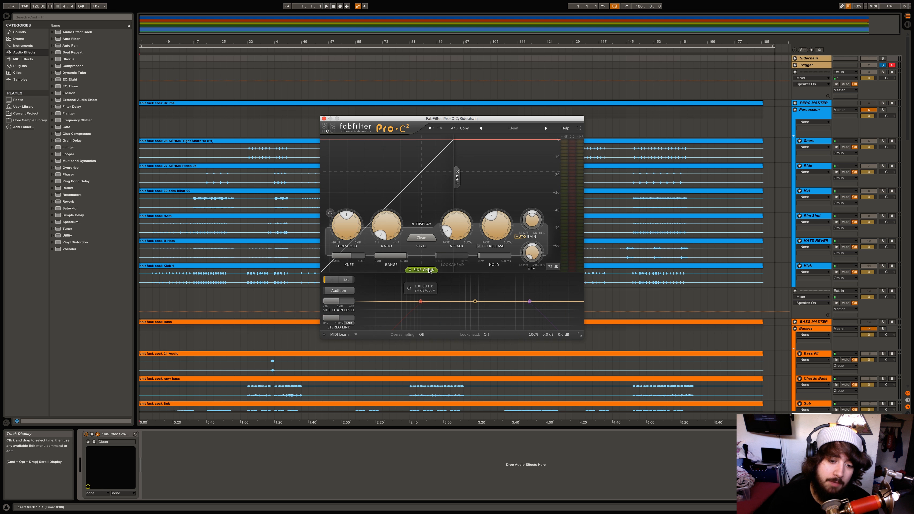
{"action": "left_click", "coordinate": [432, 129]}
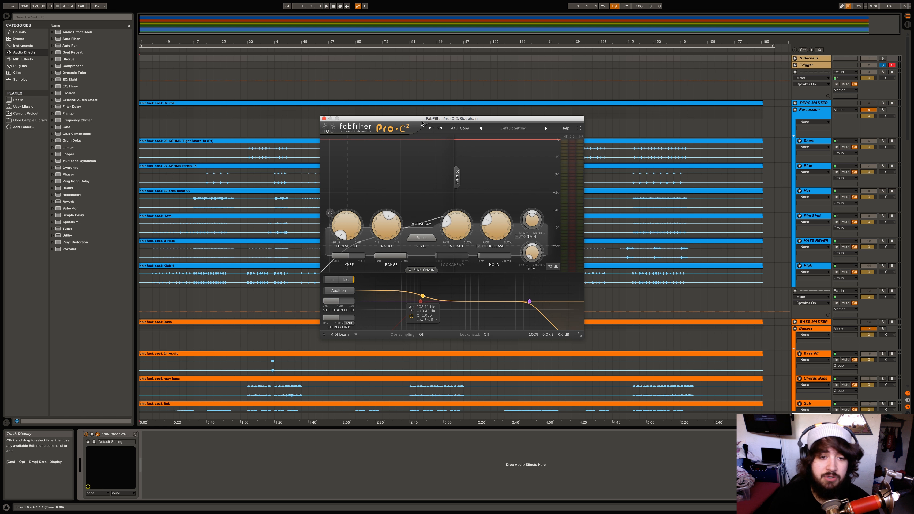
{"action": "left_click_drag", "start_coordinate": [425, 119], "coordinate": [420, 118]}
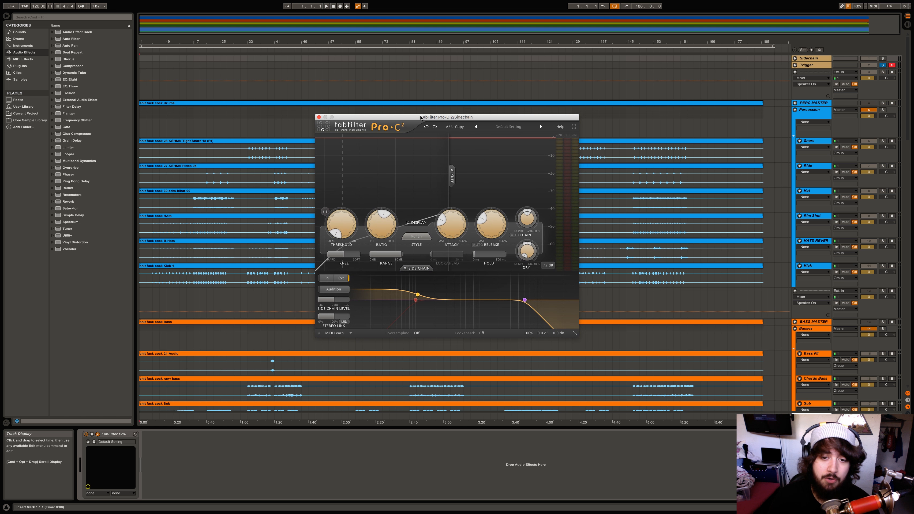
Close the Pro-C 2 editor, add a Glue Compressor after it, and select that Glue Compressor
{"action": "left_click", "coordinate": [319, 118]}
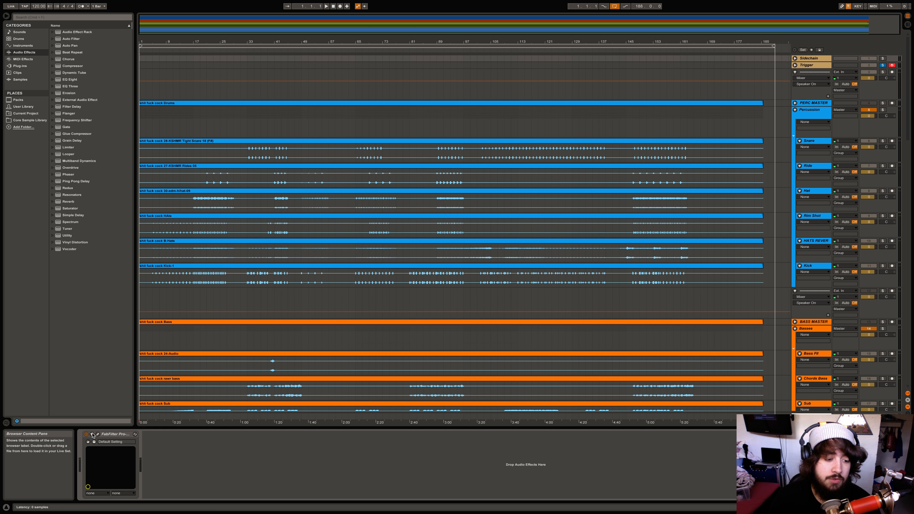
{"action": "left_click", "coordinate": [92, 434]}
{"action": "left_click", "coordinate": [92, 435]}
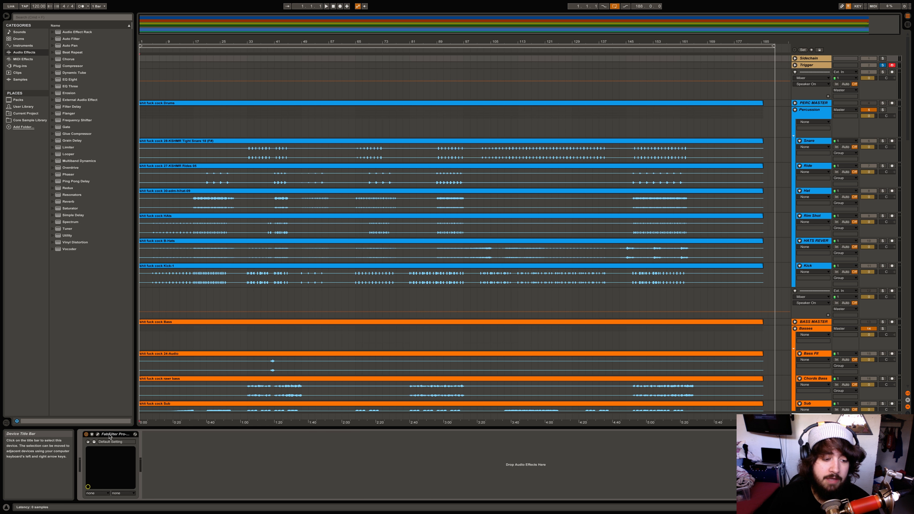
{"action": "double_click", "coordinate": [69, 134]}
{"action": "left_click", "coordinate": [147, 441]}
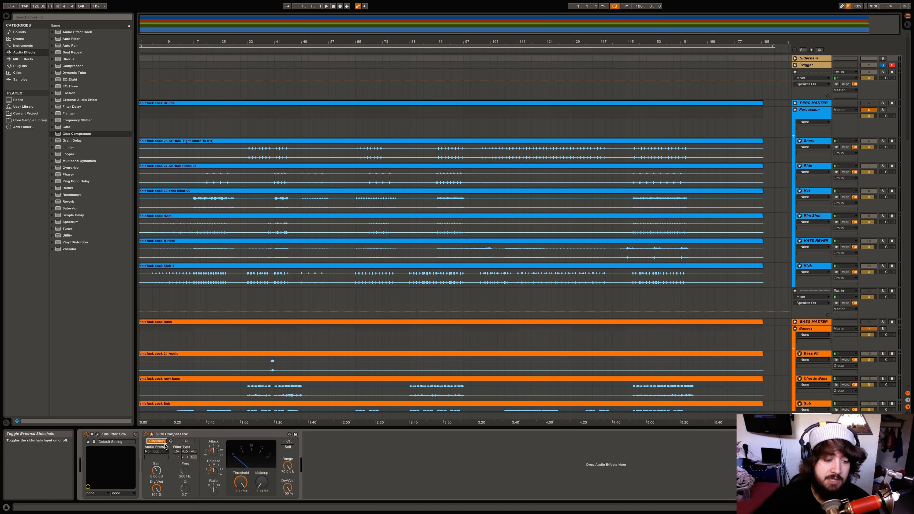
{"action": "left_click", "coordinate": [167, 435]}
Delete the Glue Compressor and route Trigger to Sidechain's Stereo Side Chain-FabFilter Pro-C 2 input
{"action": "key", "text": "Delete"}
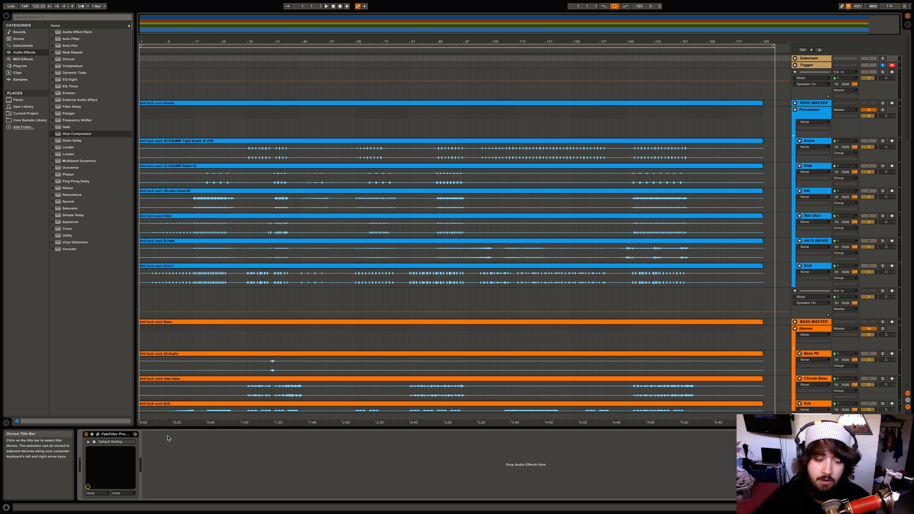
{"action": "key", "text": "Tab"}
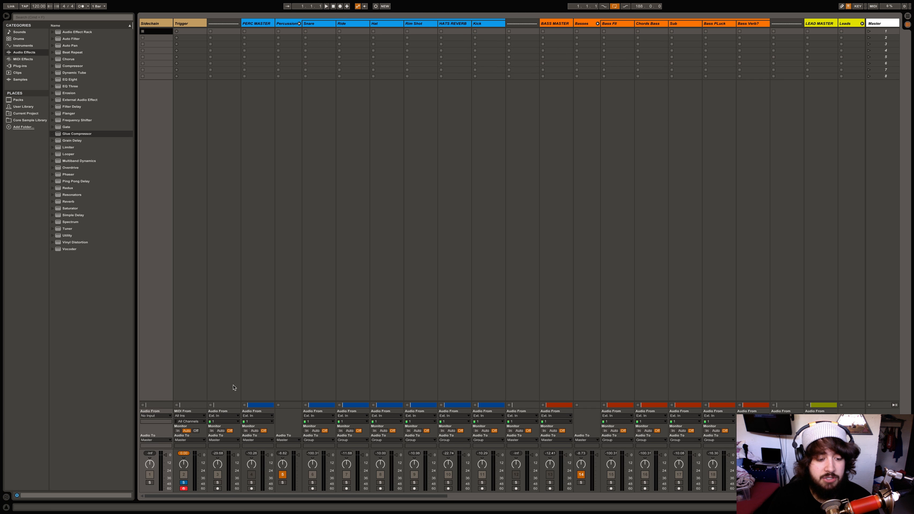
{"action": "left_click", "coordinate": [177, 198]}
{"action": "left_click", "coordinate": [189, 440]}
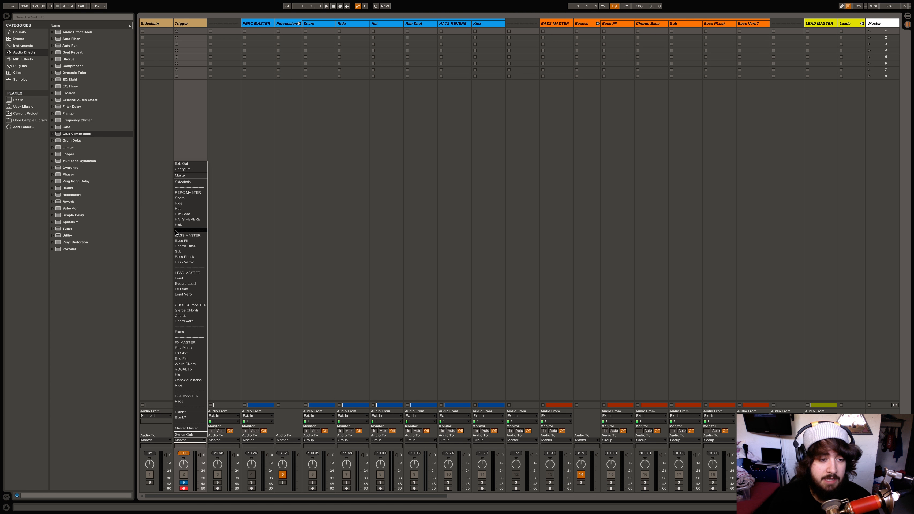
{"action": "left_click", "coordinate": [190, 182]}
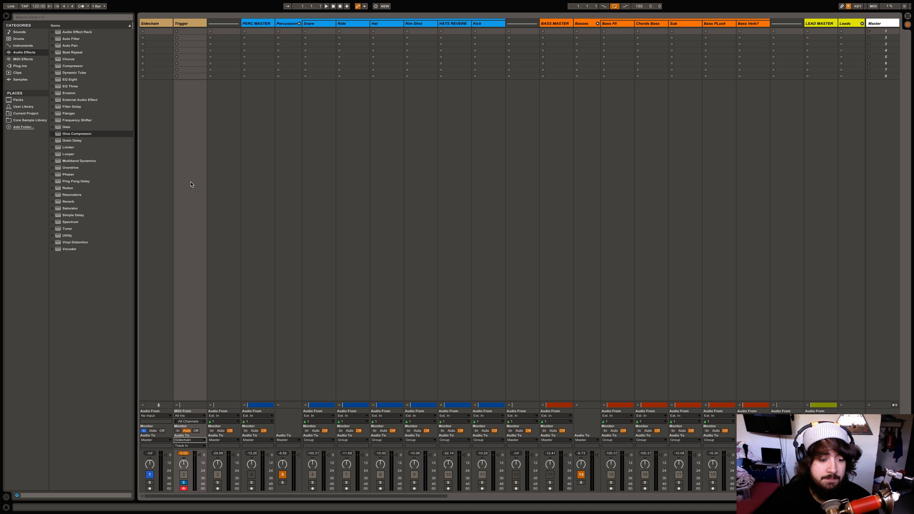
{"action": "left_click", "coordinate": [186, 447]}
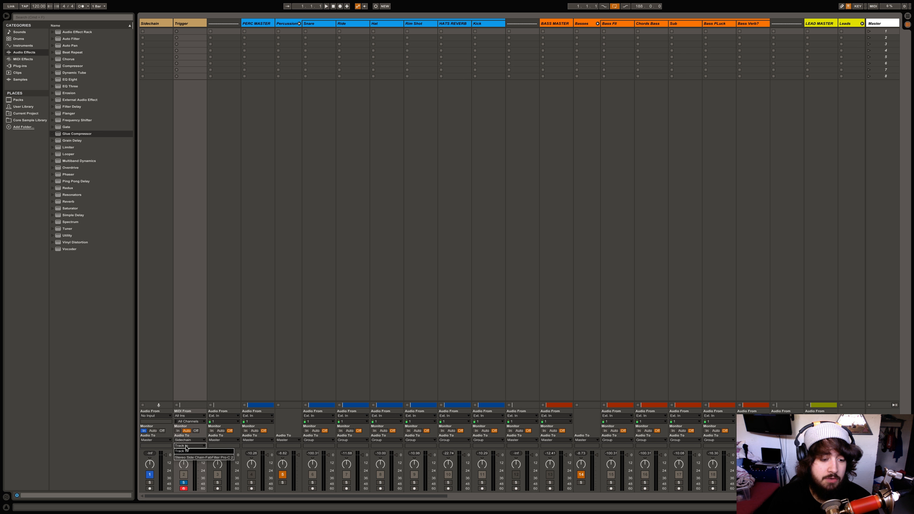
{"action": "left_click", "coordinate": [193, 458]}
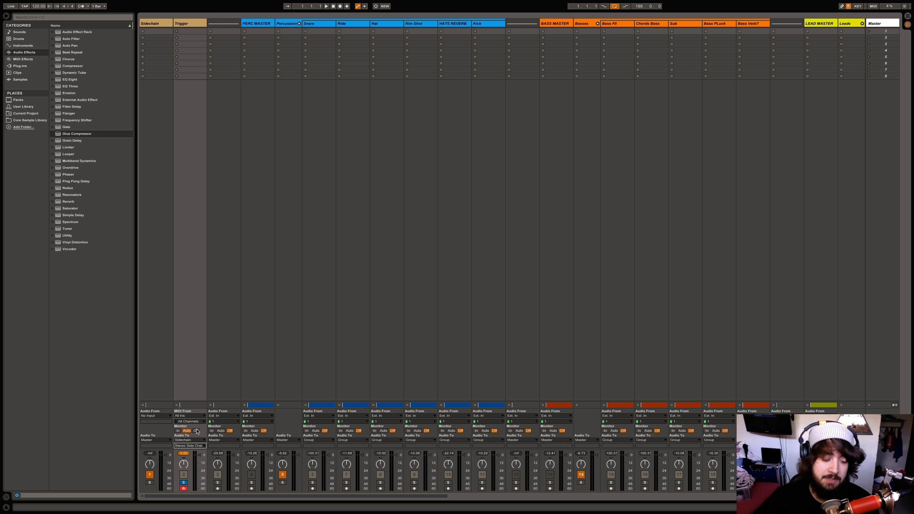
{"action": "left_click", "coordinate": [166, 392]}
Open Pro-C 2 in Arrangement View and switch its side-chain to the external input
{"action": "key", "text": "Tab"}
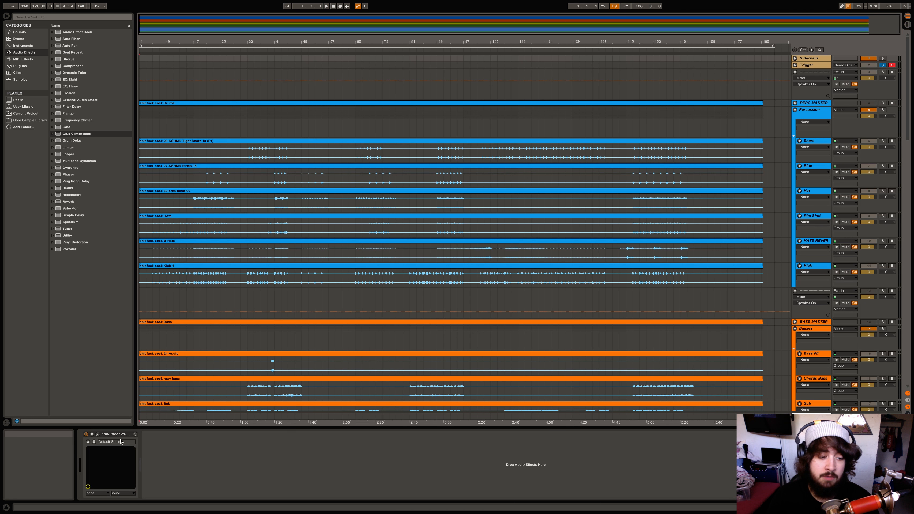
{"action": "left_click", "coordinate": [98, 435]}
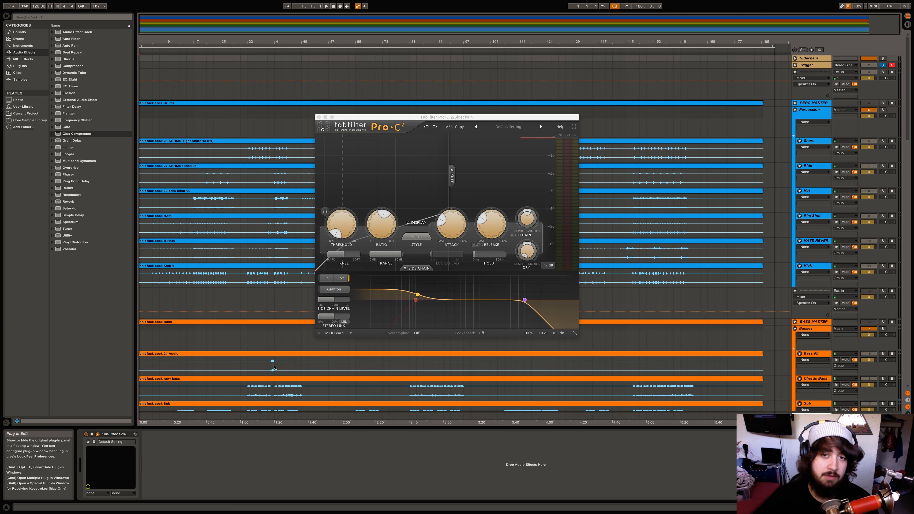
{"action": "left_click", "coordinate": [338, 289]}
{"action": "left_click", "coordinate": [337, 289]}
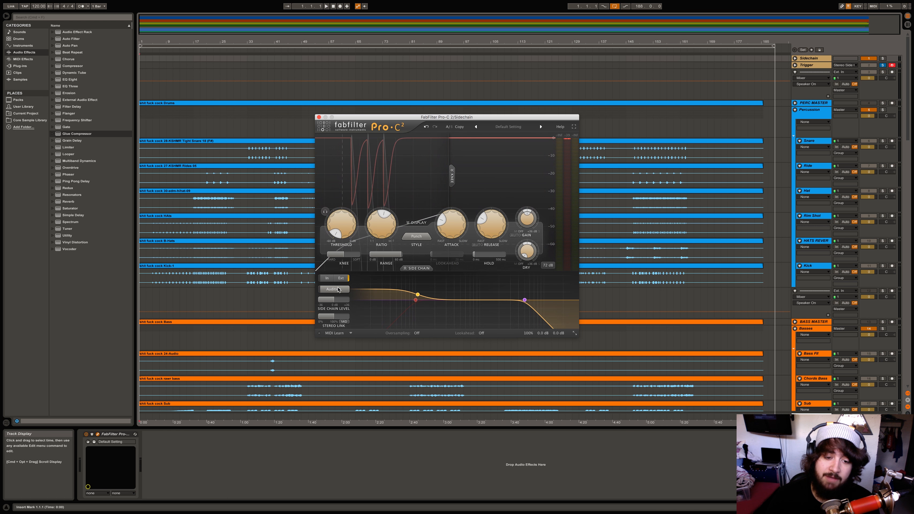
{"action": "left_click", "coordinate": [338, 278]}
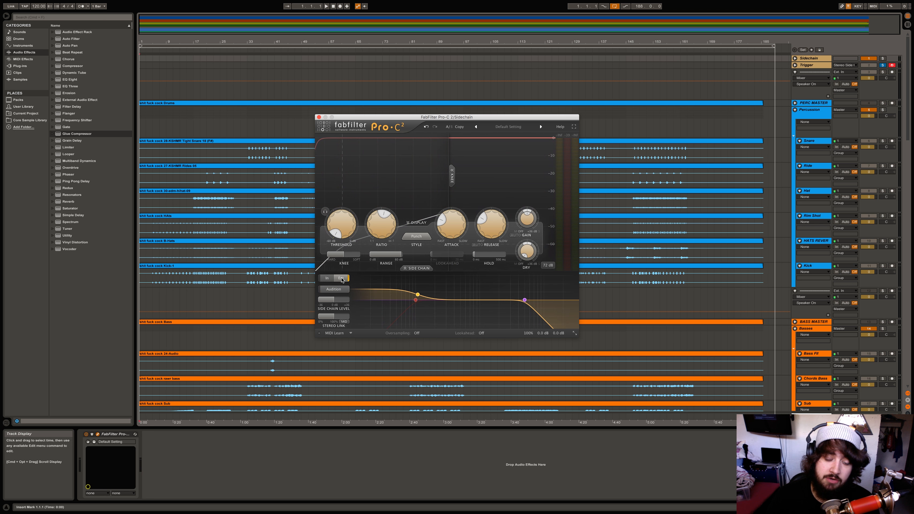
{"action": "left_click", "coordinate": [326, 278]}
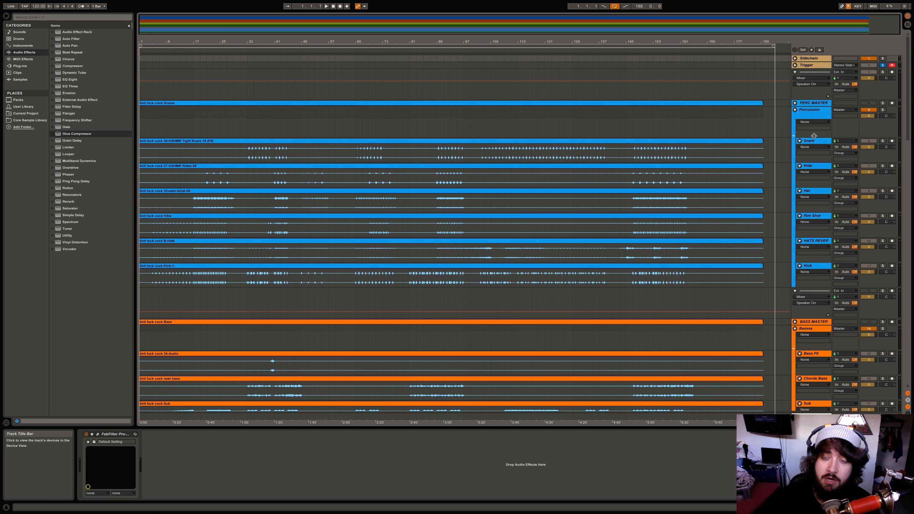
Select the Percussion group track and switch to the Session mixer
{"action": "left_click", "coordinate": [813, 113]}
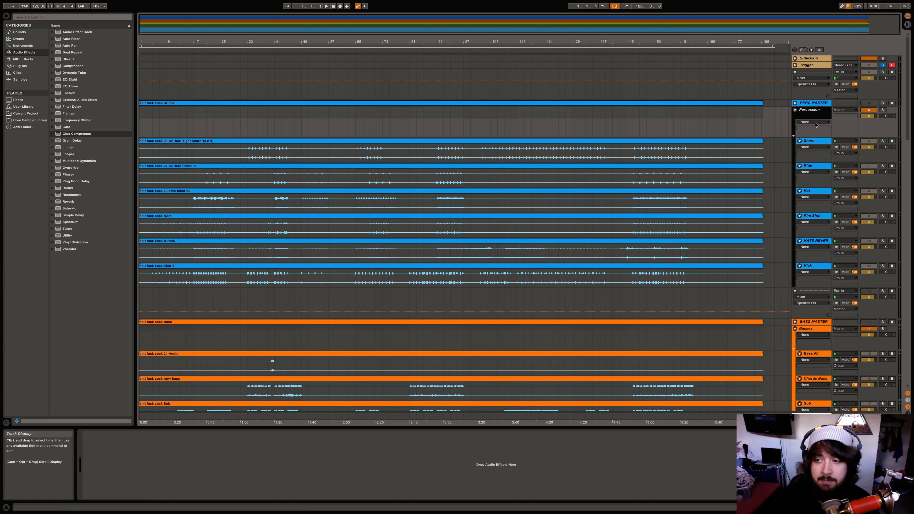
{"action": "scroll", "coordinate": [785, 185], "scroll_direction": "down", "scroll_amount": 6}
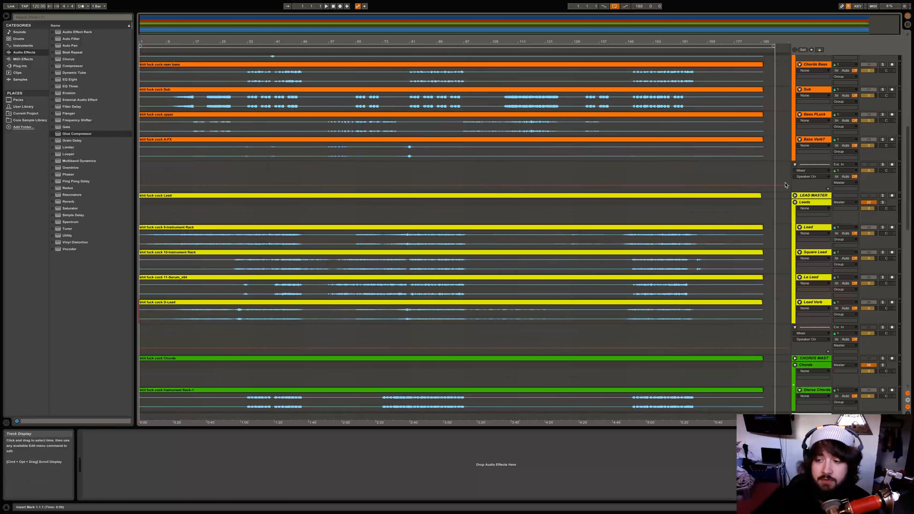
{"action": "scroll", "coordinate": [785, 185], "scroll_direction": "up", "scroll_amount": 6}
{"action": "key", "text": "Tab"}
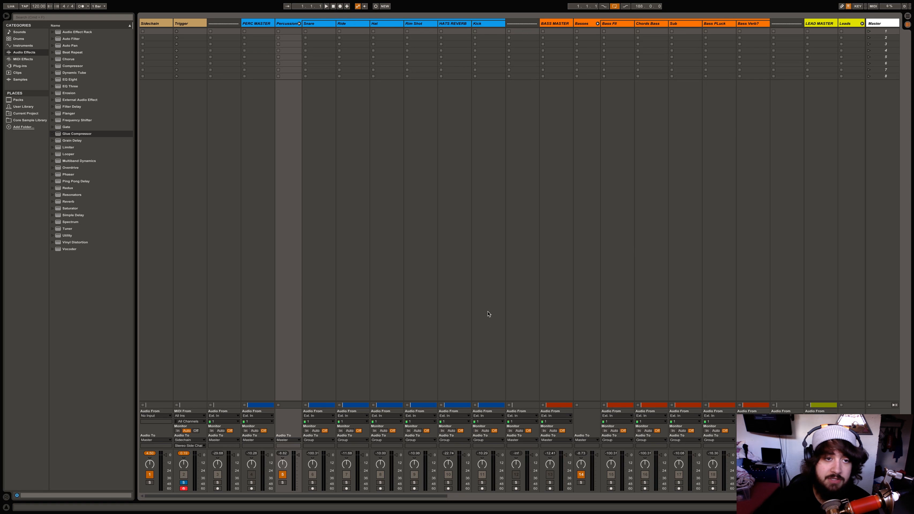
Send the Percussion group's output to Sidechain, play the song, and reselect Sidechain to view Pro-C 2
{"action": "left_click", "coordinate": [294, 440]}
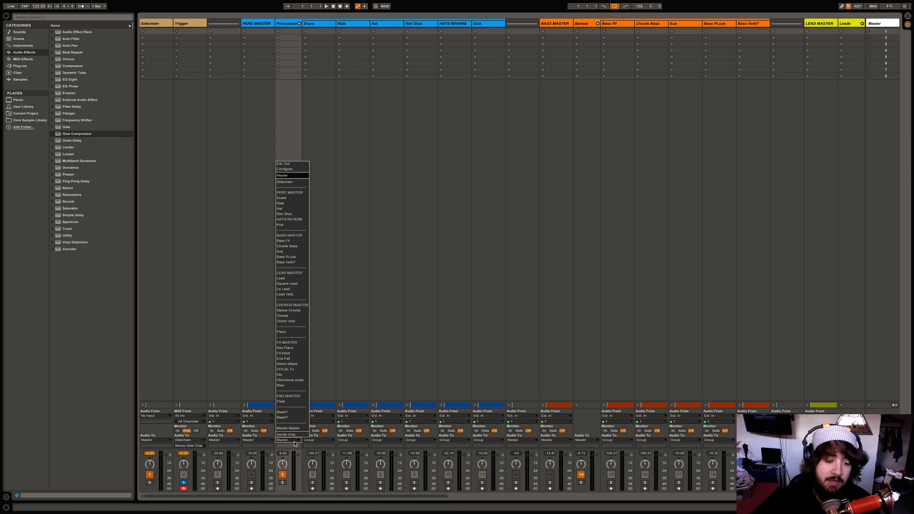
{"action": "left_click", "coordinate": [284, 182]}
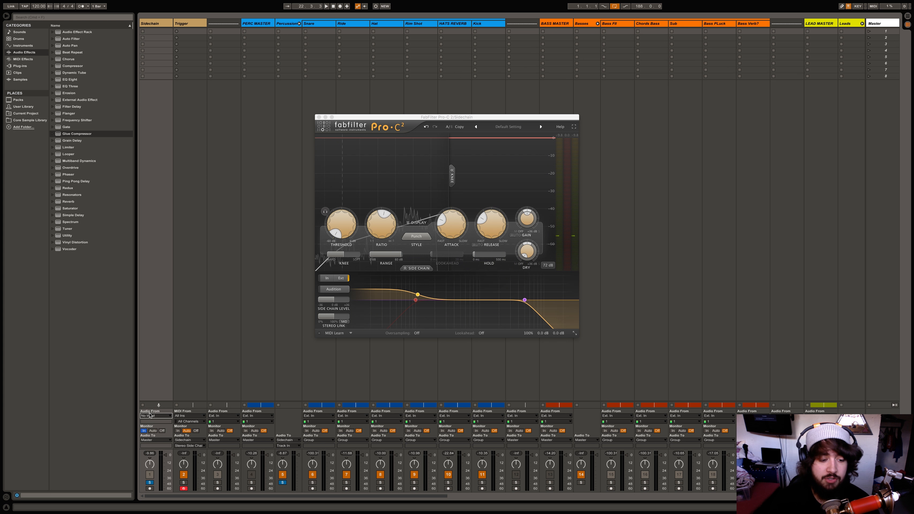
{"action": "key", "text": "space"}
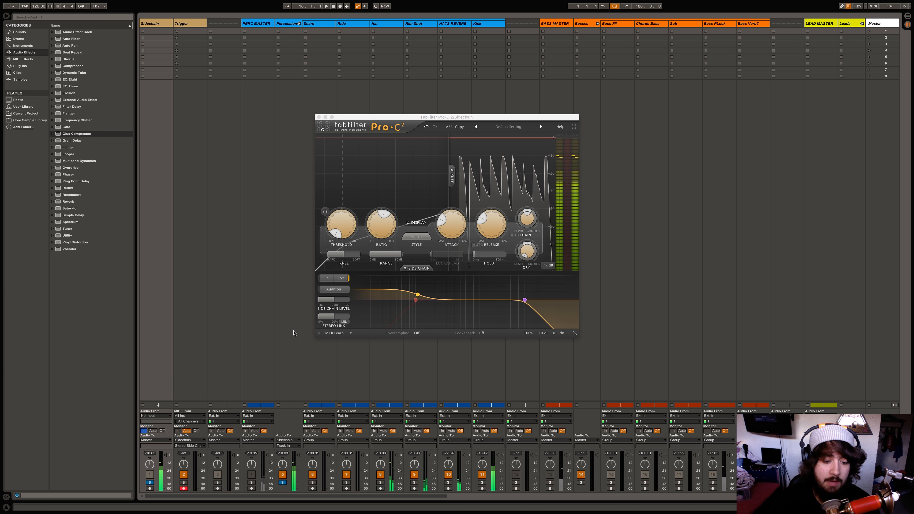
{"action": "left_click", "coordinate": [286, 342]}
{"action": "left_click", "coordinate": [157, 341]}
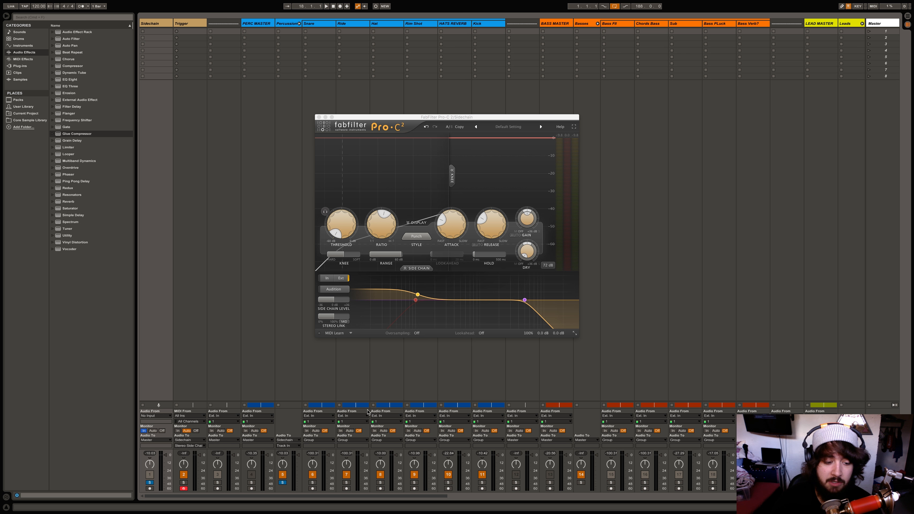
{"action": "key", "text": "Tab"}
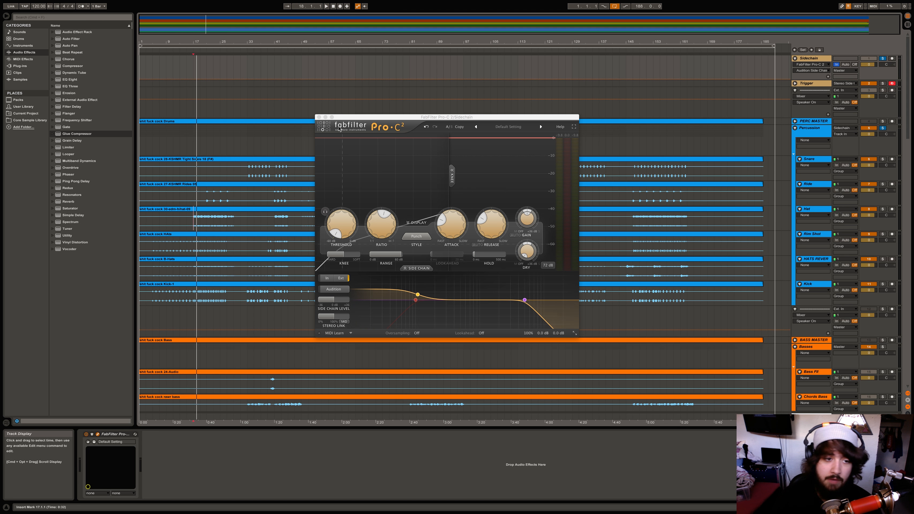
Close Pro-C 2, set the start to bar 17, and drag a Glue Compressor onto the Sidechain track
{"action": "left_click", "coordinate": [318, 117]}
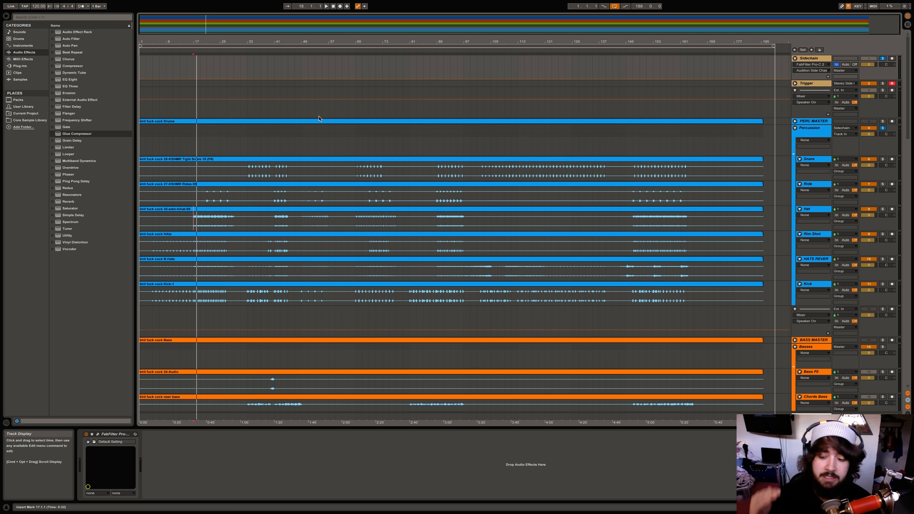
{"action": "scroll", "coordinate": [324, 127], "scroll_direction": "down", "scroll_amount": 15}
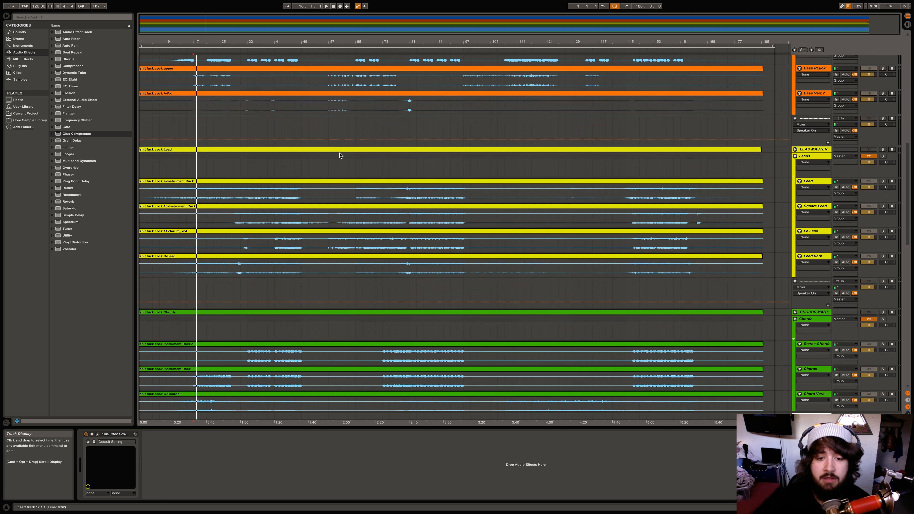
{"action": "left_click", "coordinate": [191, 116]}
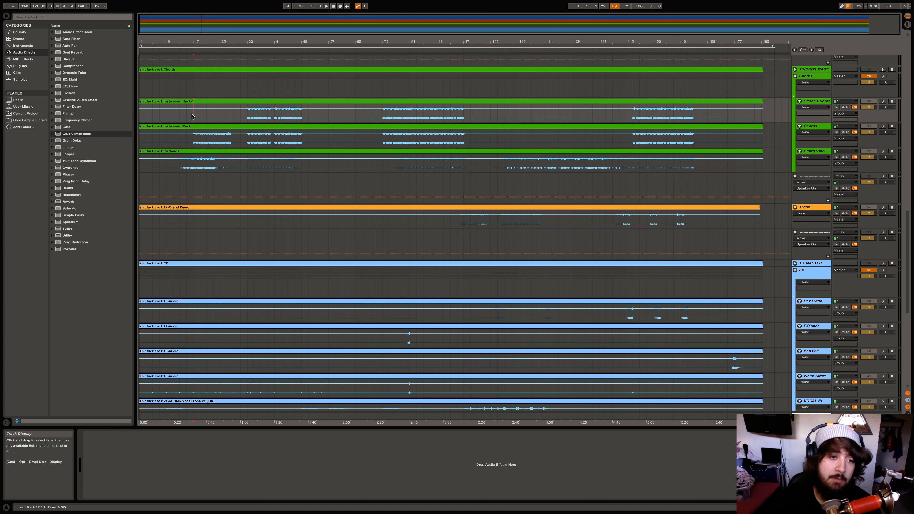
{"action": "scroll", "coordinate": [192, 114], "scroll_direction": "up", "scroll_amount": 15}
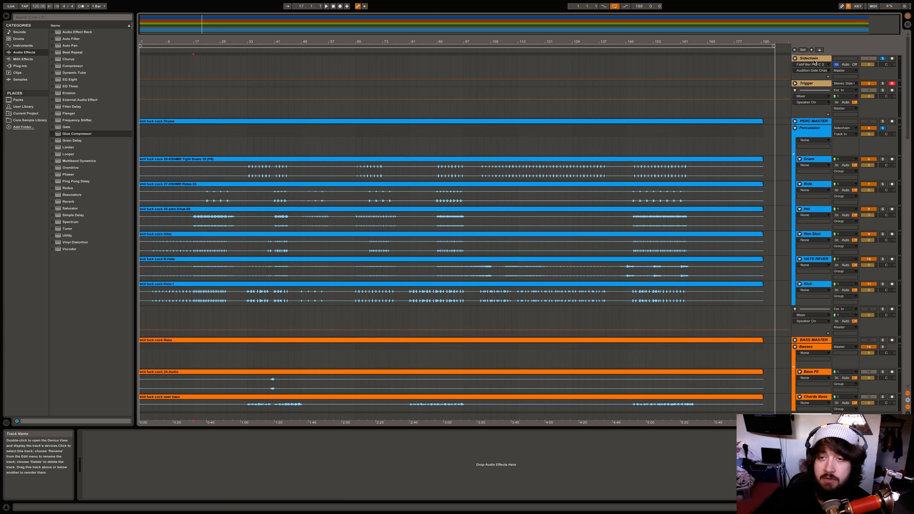
{"action": "left_click", "coordinate": [814, 61]}
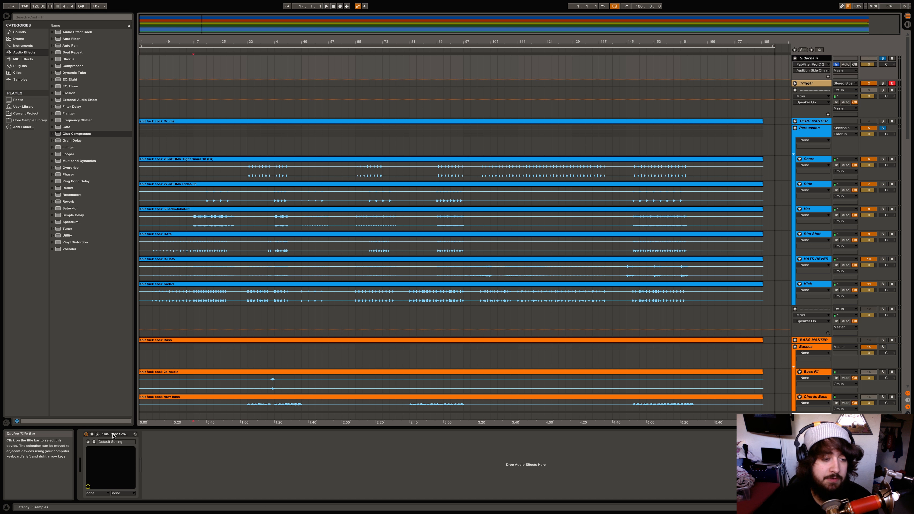
{"action": "left_click_drag", "start_coordinate": [70, 133], "coordinate": [92, 436]}
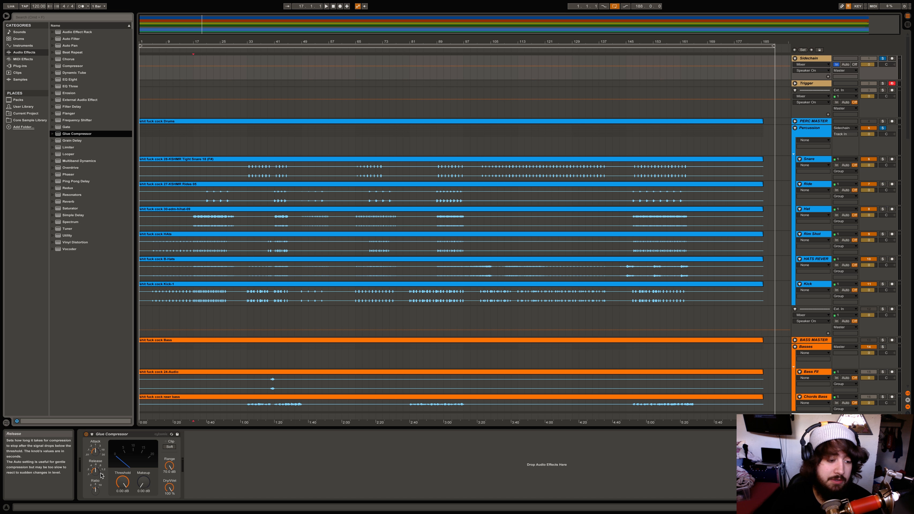
Set the Glue Compressor's sidechain source to Trigger and unsolo the Trigger track in Session view
{"action": "left_click", "coordinate": [92, 435]}
{"action": "left_click", "coordinate": [96, 451]}
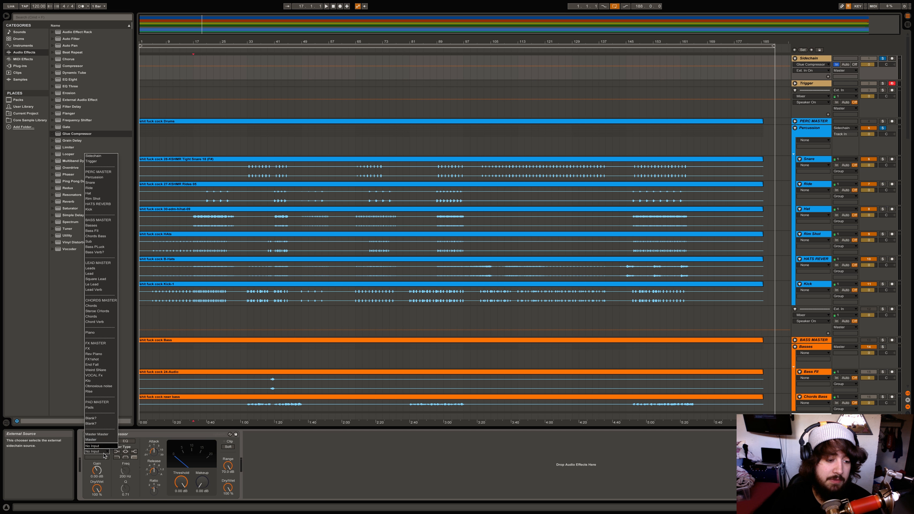
{"action": "left_click", "coordinate": [100, 163]}
{"action": "key", "text": "Tab"}
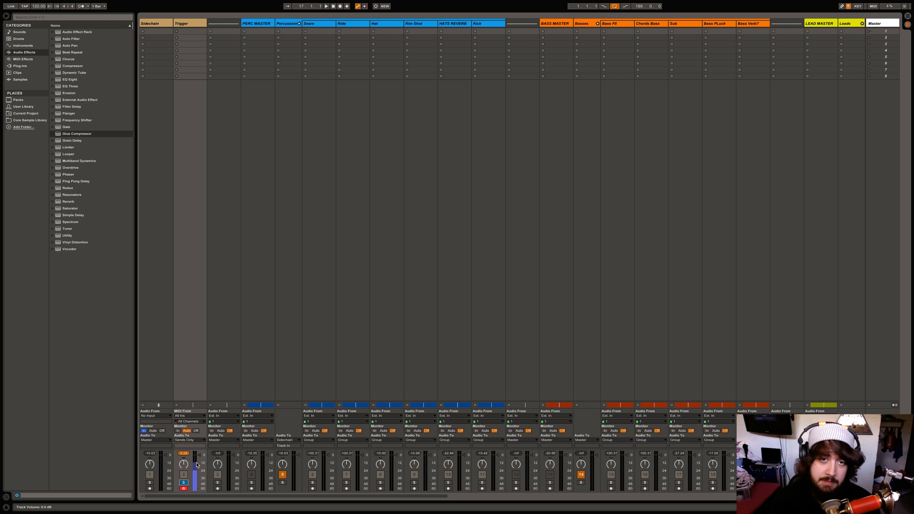
{"action": "left_click", "coordinate": [184, 483]}
Create a MIDI clip over bars 17–19 on Trigger holding a single C3 note at its start
{"action": "key", "text": "Tab"}
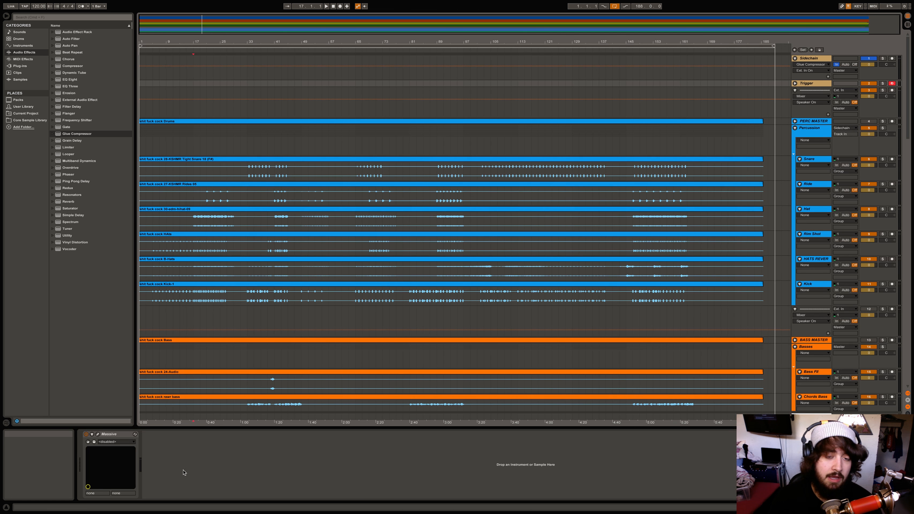
{"action": "left_click_drag", "start_coordinate": [195, 83], "coordinate": [199, 84]}
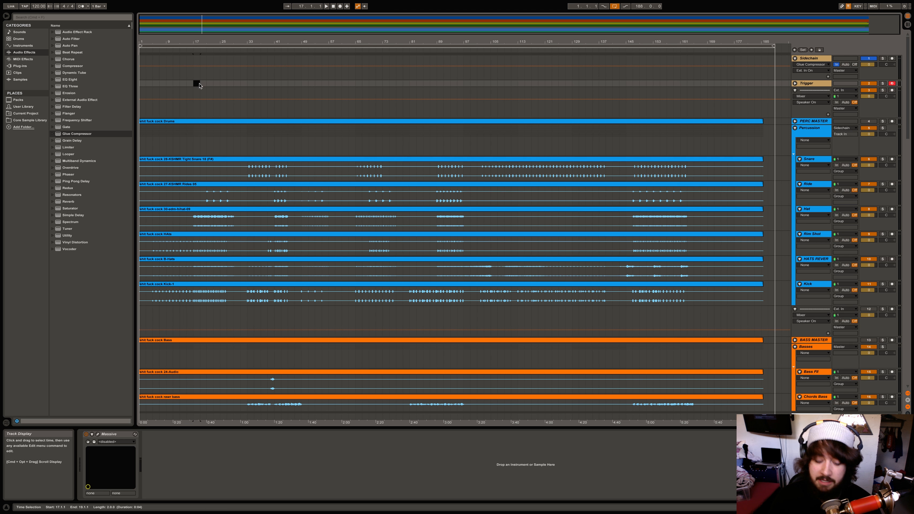
{"action": "key", "text": "super+shift+m"}
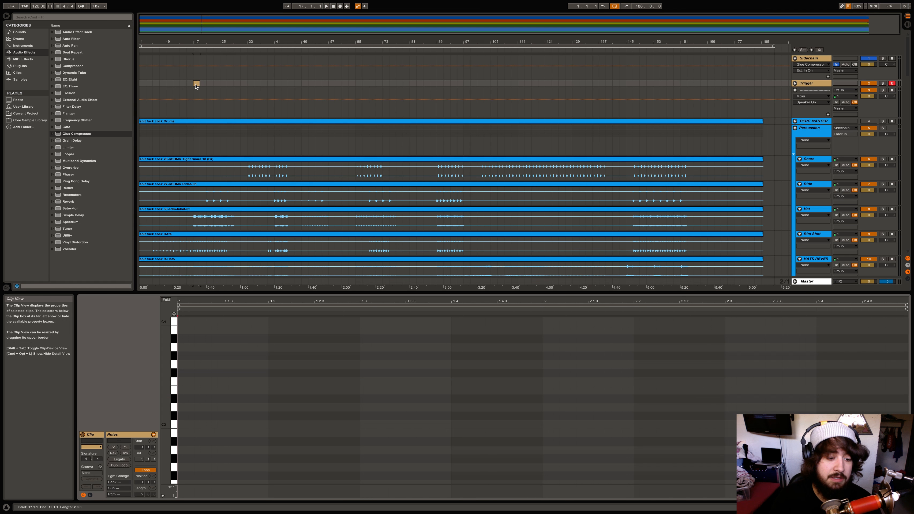
{"action": "double_click", "coordinate": [184, 425]}
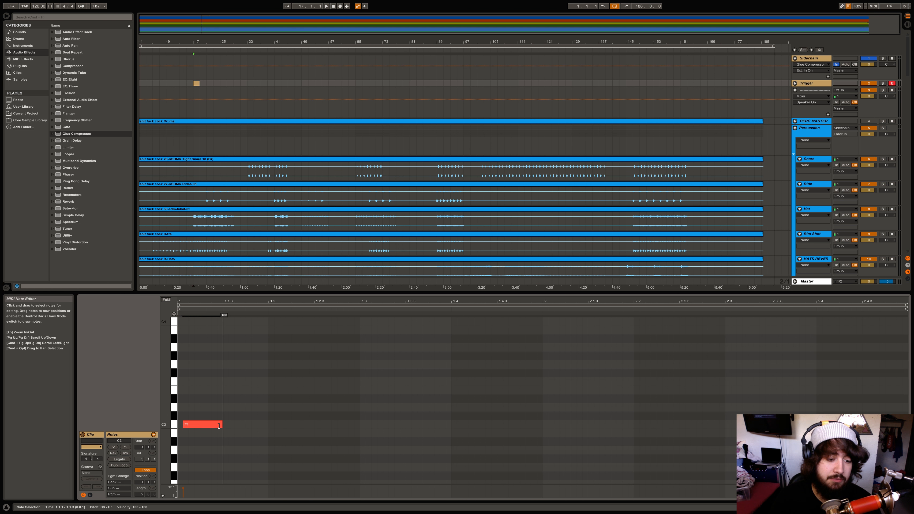
{"action": "key", "text": "Left"}
{"action": "left_click_drag", "start_coordinate": [216, 426], "coordinate": [222, 425]}
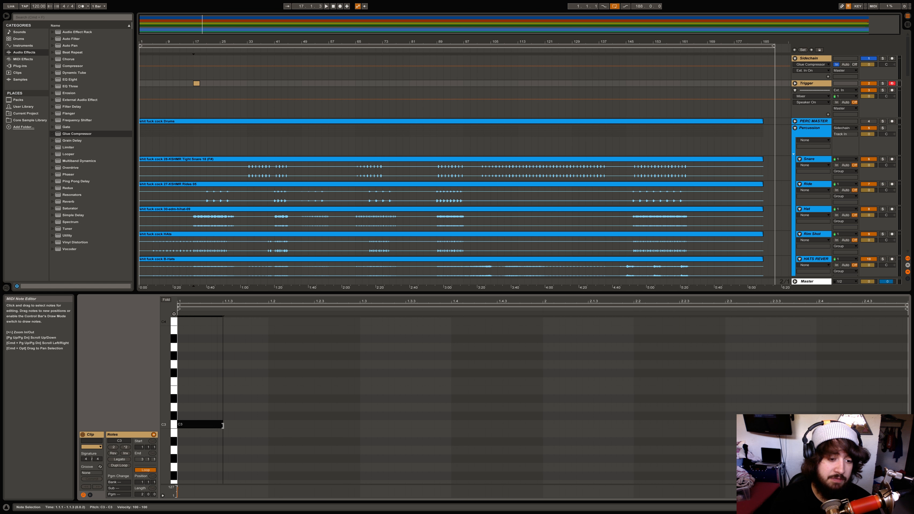
{"action": "left_click", "coordinate": [213, 414]}
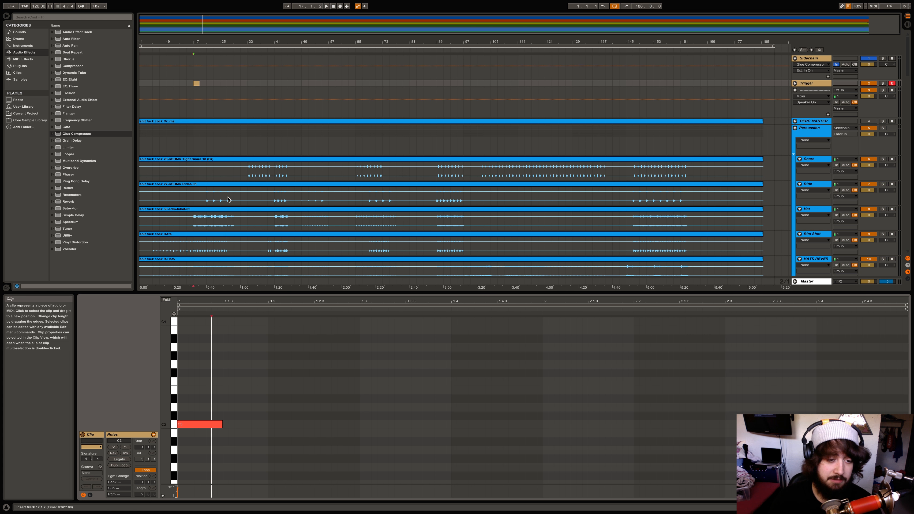
Audition the trigger from bar 17 and shorten the clip to a brief hit
{"action": "key", "text": "space"}
{"action": "key", "text": "space"}
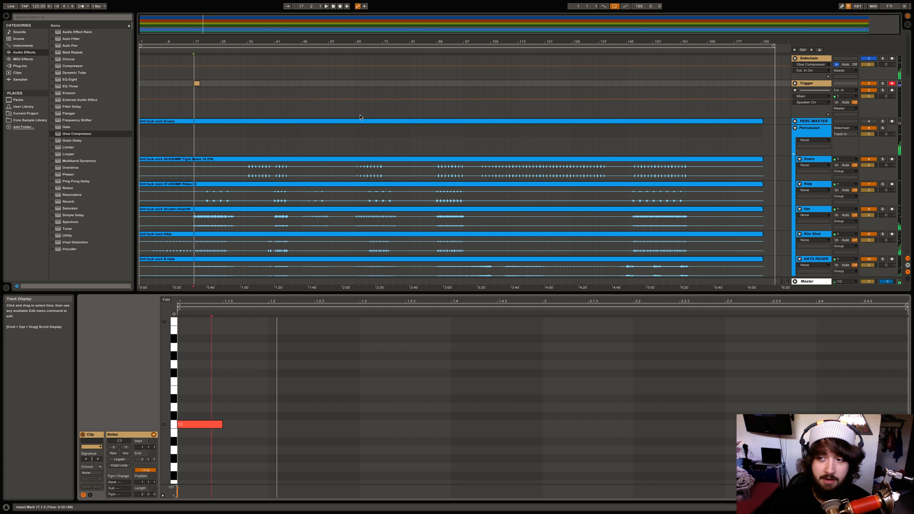
{"action": "left_click", "coordinate": [196, 84]}
{"action": "left_click_drag", "start_coordinate": [197, 42], "coordinate": [243, 42]}
{"action": "key", "text": "space"}
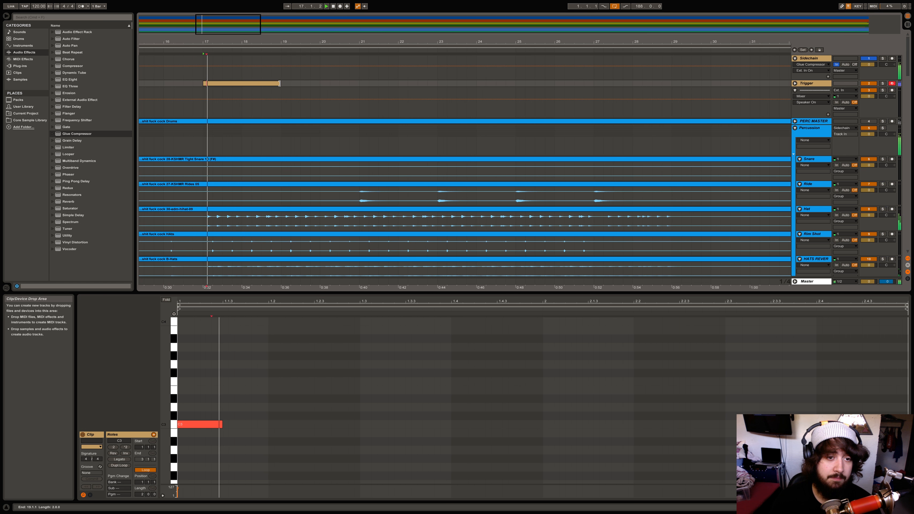
{"action": "left_click_drag", "start_coordinate": [280, 84], "coordinate": [222, 88]}
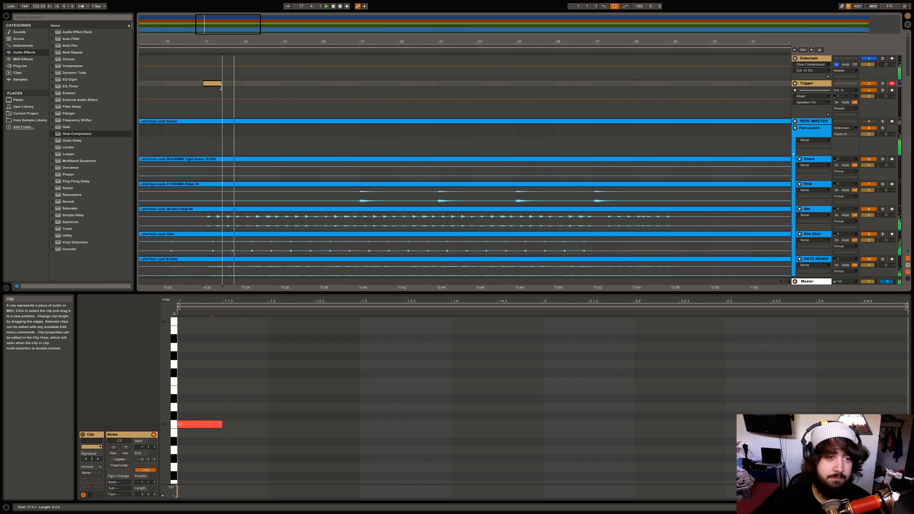
Copy the trigger clip to 18.1.1, 18.2.1 and bar 19, then delete the clips in bars 17–19
{"action": "key", "text": "space"}
{"action": "key", "text": "space"}
{"action": "key", "text": "space"}
{"action": "left_click_drag", "start_coordinate": [213, 84], "coordinate": [249, 84]}
{"action": "left_click_drag", "start_coordinate": [249, 84], "coordinate": [363, 86]}
{"action": "left_click", "coordinate": [310, 83]}
{"action": "key", "text": "Delete"}
Select bars 17–20 on the Sidechain track, then on the Trigger track
{"action": "left_click", "coordinate": [202, 85]}
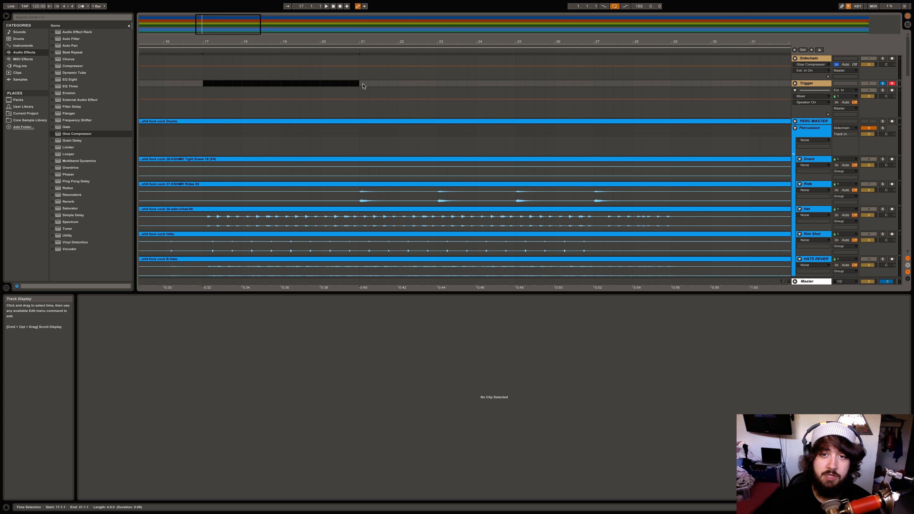
{"action": "left_click", "coordinate": [280, 90]}
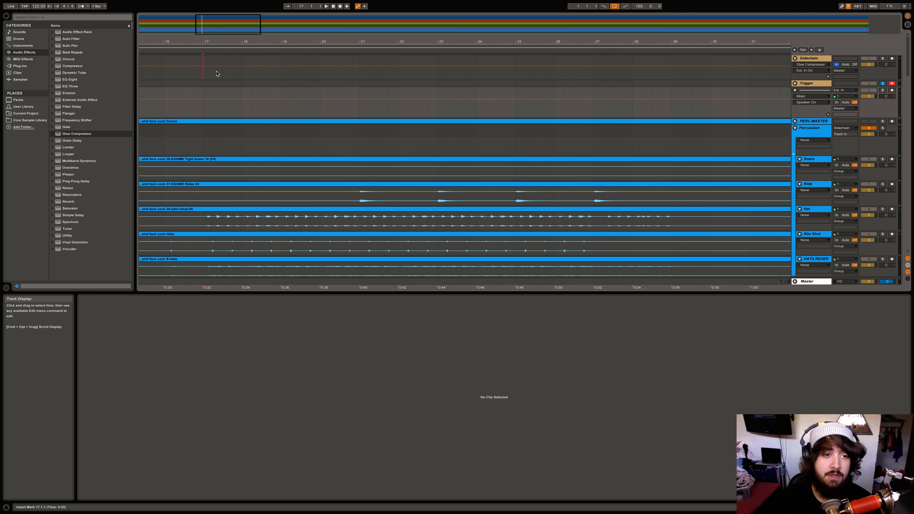
{"action": "left_click_drag", "start_coordinate": [205, 72], "coordinate": [320, 76]}
{"action": "left_click", "coordinate": [311, 78]}
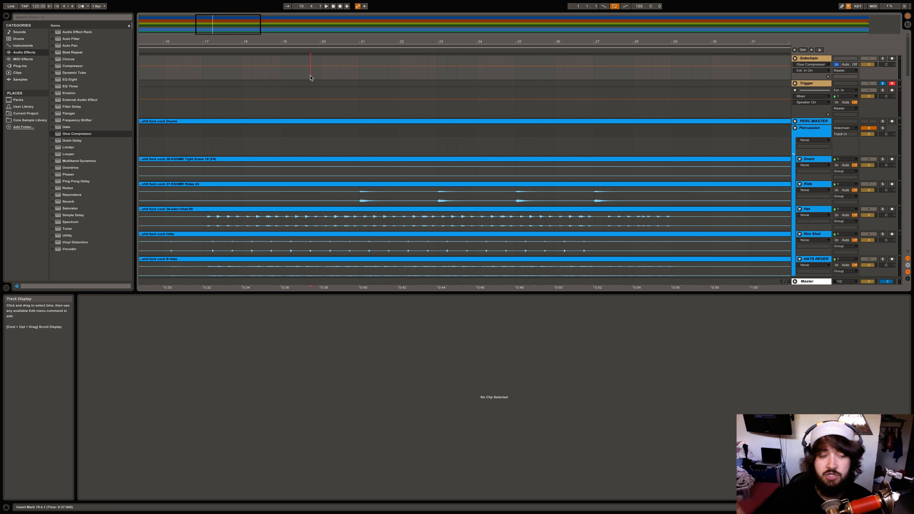
{"action": "left_click_drag", "start_coordinate": [201, 85], "coordinate": [322, 86]}
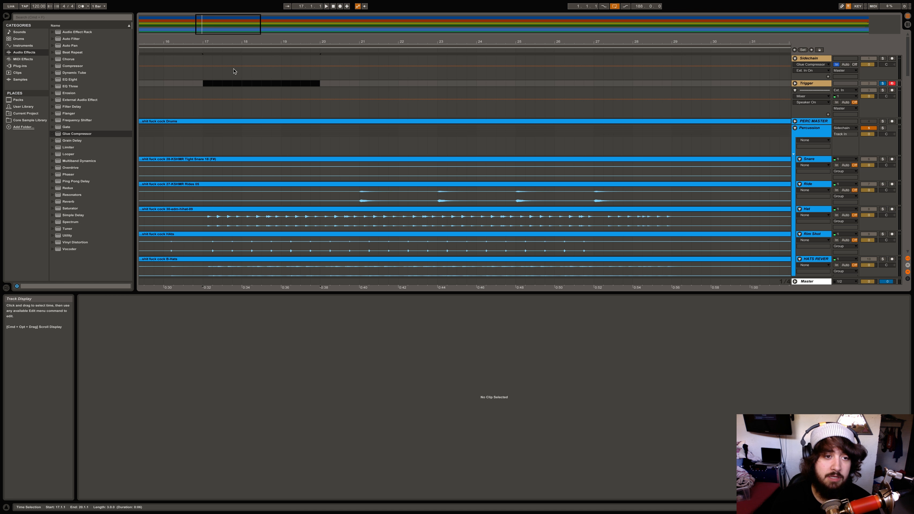
Zoom out to bars 1–129, select bars 1–13 on Trigger, and scroll down through the tracks
{"action": "left_click_drag", "start_coordinate": [227, 45], "coordinate": [225, 45]}
{"action": "left_click", "coordinate": [145, 83]}
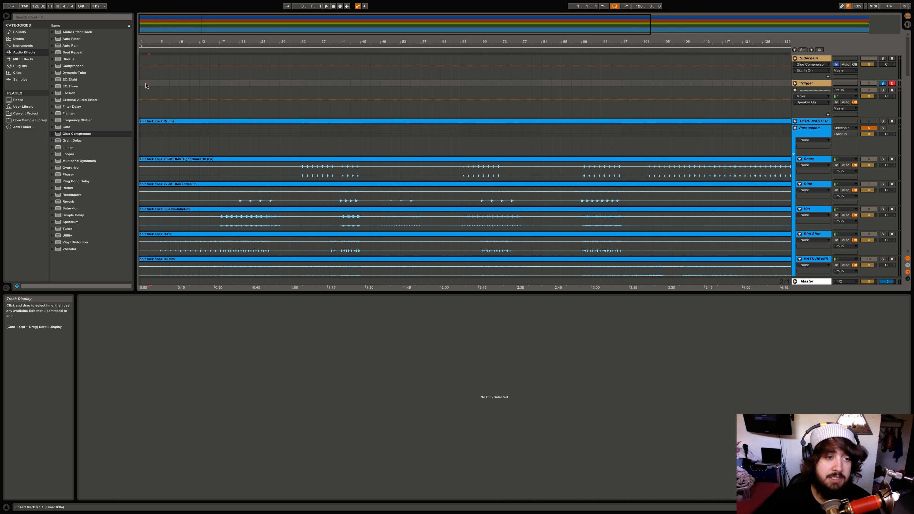
{"action": "left_click_drag", "start_coordinate": [146, 85], "coordinate": [202, 88]}
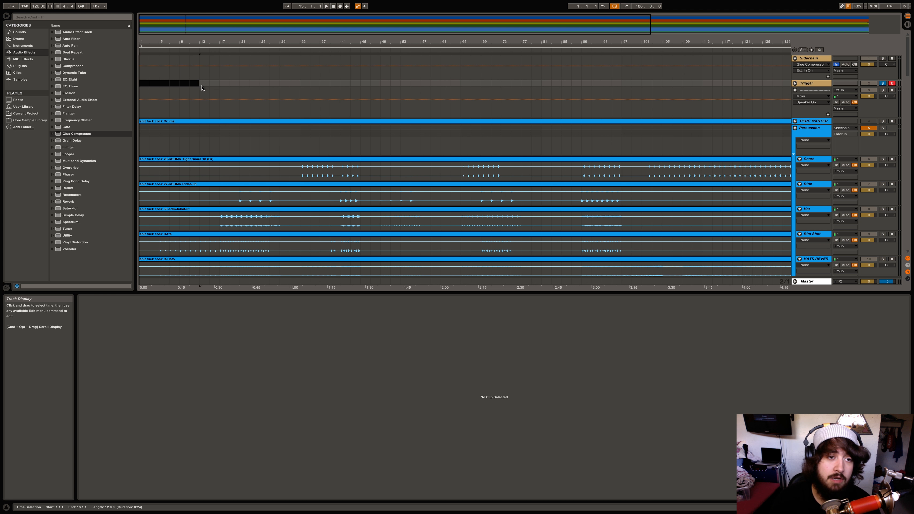
{"action": "scroll", "coordinate": [204, 106], "scroll_direction": "down", "scroll_amount": 15}
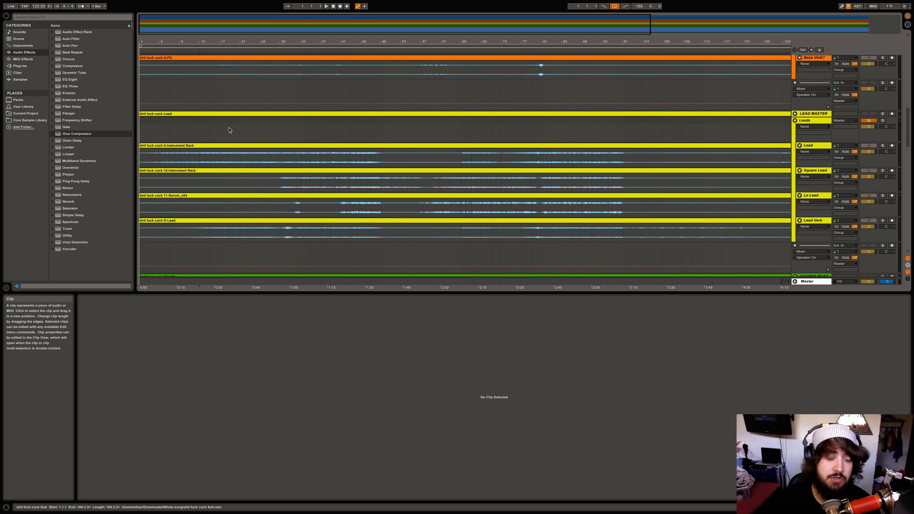
{"action": "scroll", "coordinate": [229, 129], "scroll_direction": "down", "scroll_amount": 10}
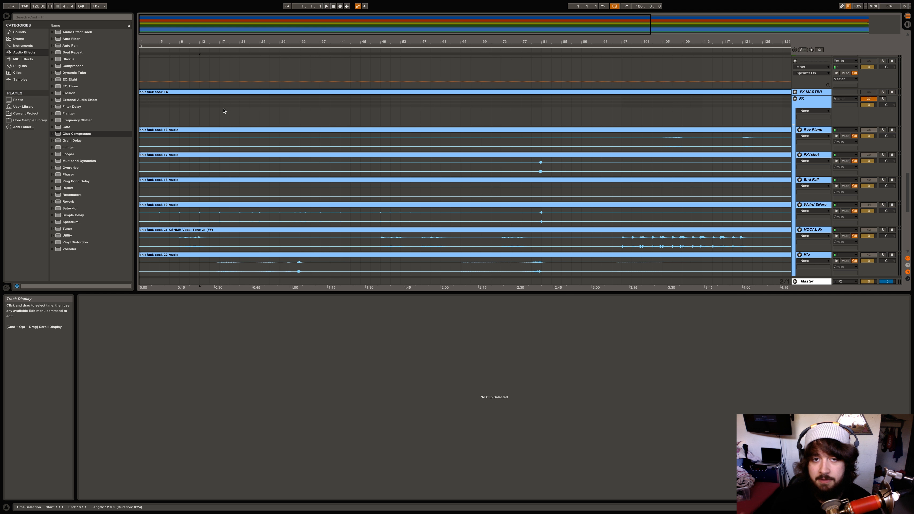
{"action": "scroll", "coordinate": [222, 110], "scroll_direction": "down", "scroll_amount": 6}
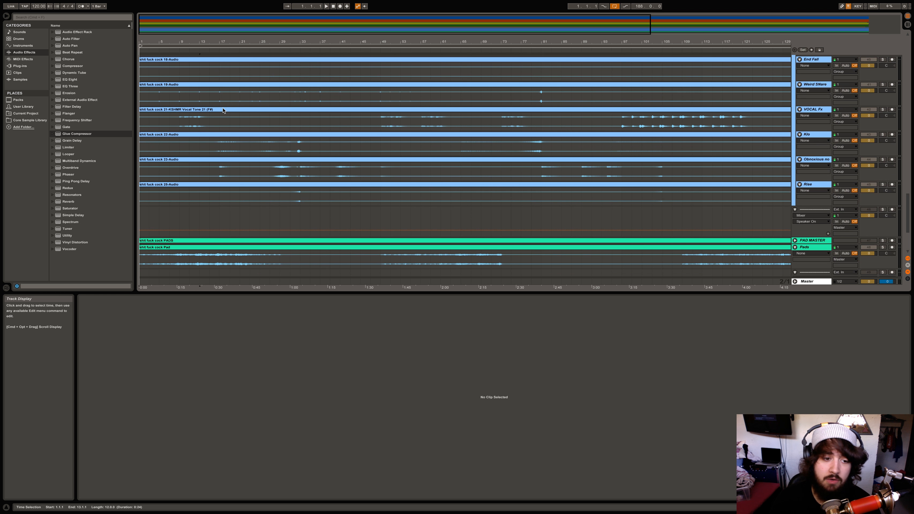
{"action": "scroll", "coordinate": [222, 109], "scroll_direction": "up", "scroll_amount": 15}
{"action": "left_click", "coordinate": [200, 84]}
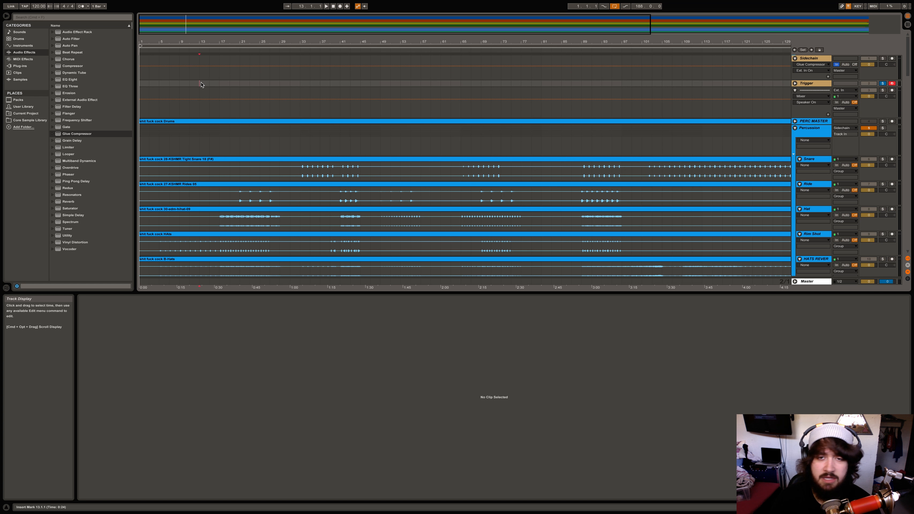
{"action": "left_click_drag", "start_coordinate": [141, 83], "coordinate": [149, 83]}
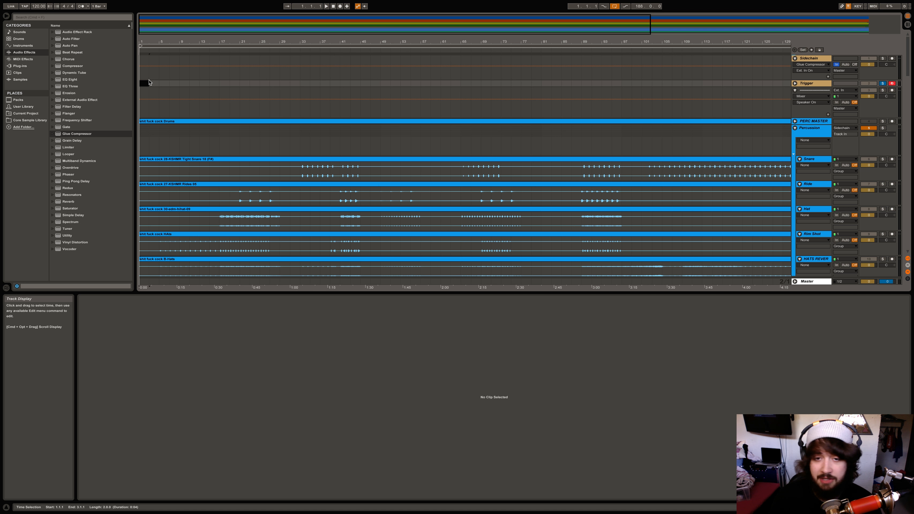
{"action": "left_click", "coordinate": [149, 85]}
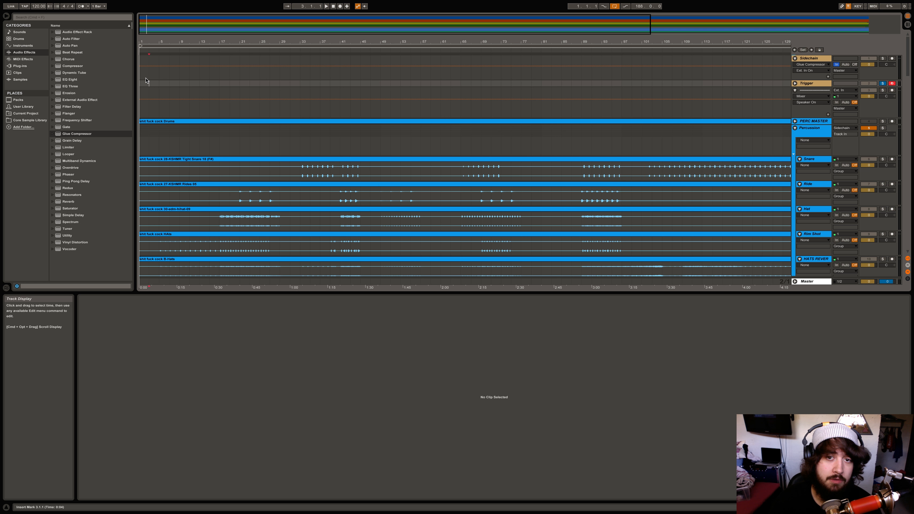
{"action": "left_click_drag", "start_coordinate": [142, 86], "coordinate": [148, 84]}
{"action": "left_click", "coordinate": [148, 84]}
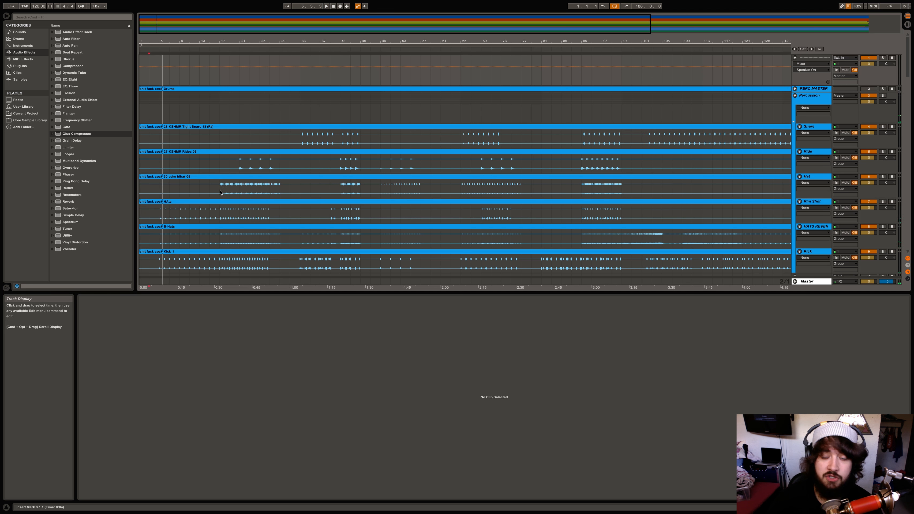
{"action": "scroll", "coordinate": [223, 186], "scroll_direction": "down", "scroll_amount": 2}
Audition the HAts clip, playing from bar 5 and then from bar 7
{"action": "scroll", "coordinate": [224, 185], "scroll_direction": "down", "scroll_amount": 2}
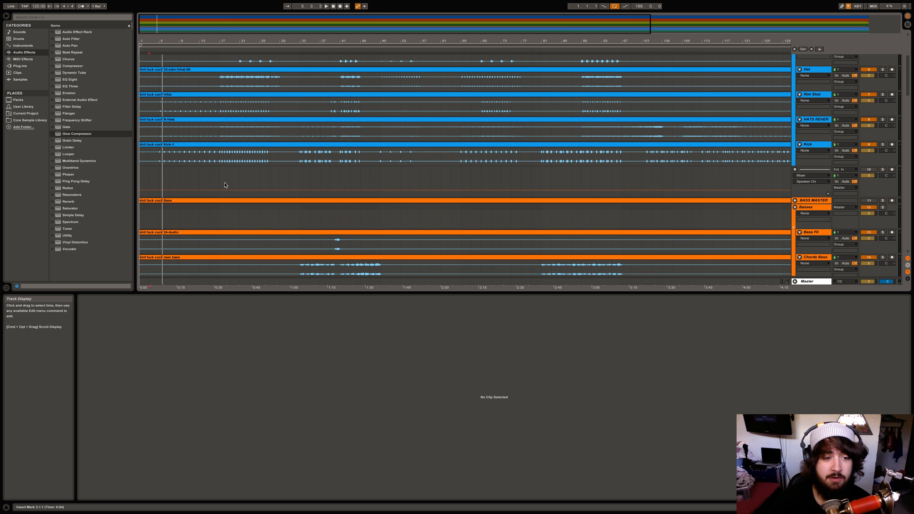
{"action": "scroll", "coordinate": [224, 185], "scroll_direction": "up", "scroll_amount": 3}
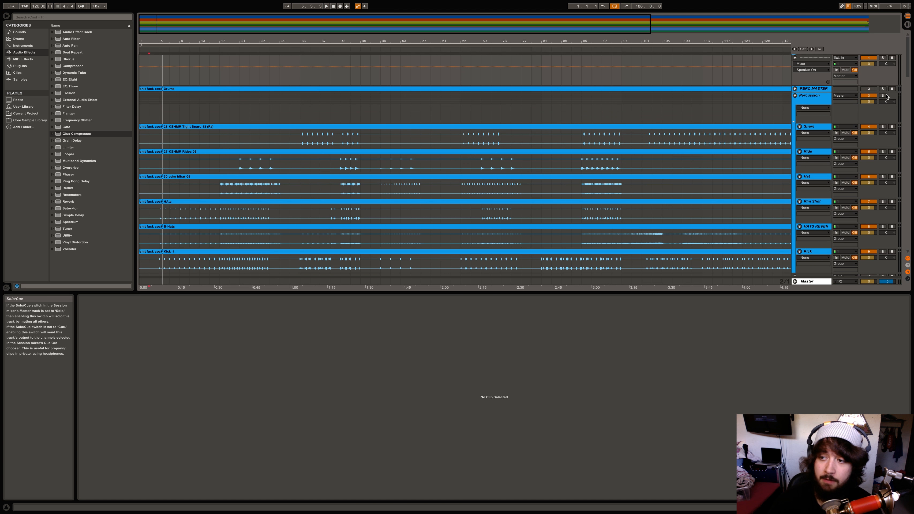
{"action": "left_click", "coordinate": [208, 161]}
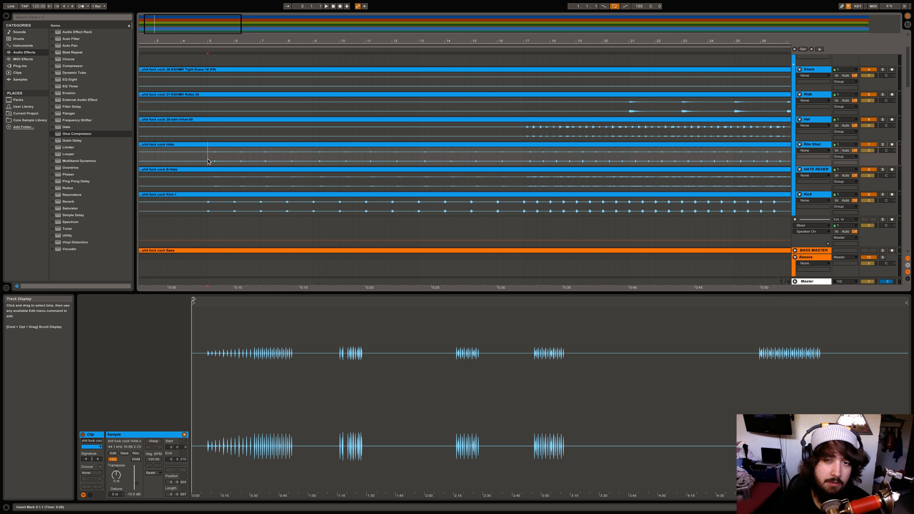
{"action": "key", "text": "space"}
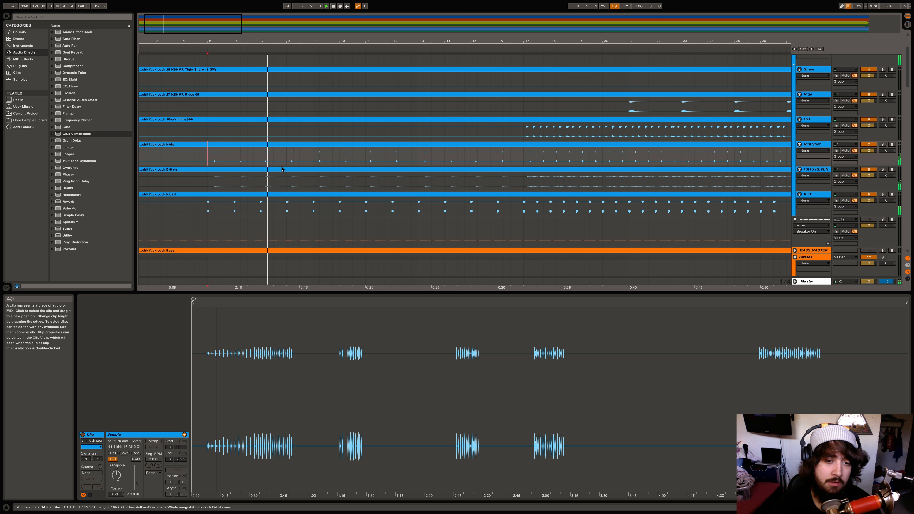
{"action": "key", "text": "space"}
{"action": "left_click", "coordinate": [260, 161]}
{"action": "key", "text": "space"}
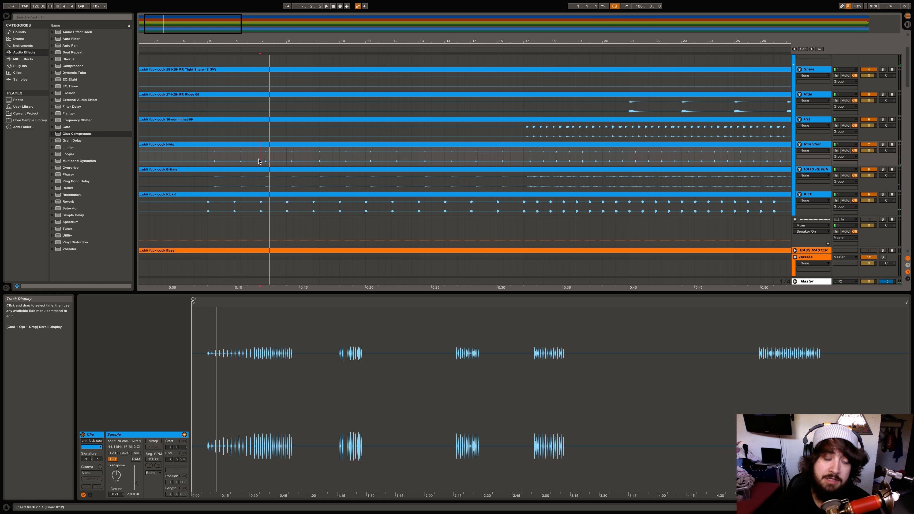
{"action": "key", "text": "space"}
Select bars 5–7 on the HAts track and play from bar 7
{"action": "left_click", "coordinate": [235, 159]}
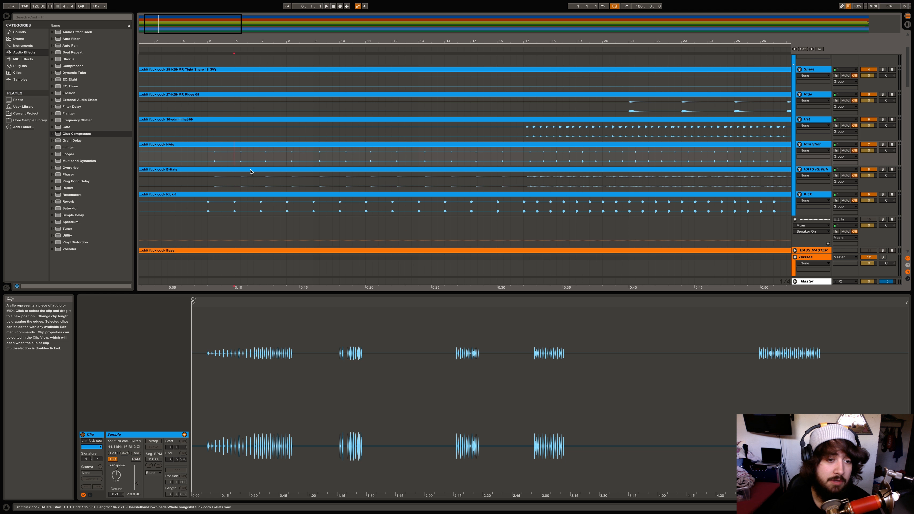
{"action": "left_click_drag", "start_coordinate": [207, 158], "coordinate": [259, 158]}
{"action": "left_click", "coordinate": [266, 160]}
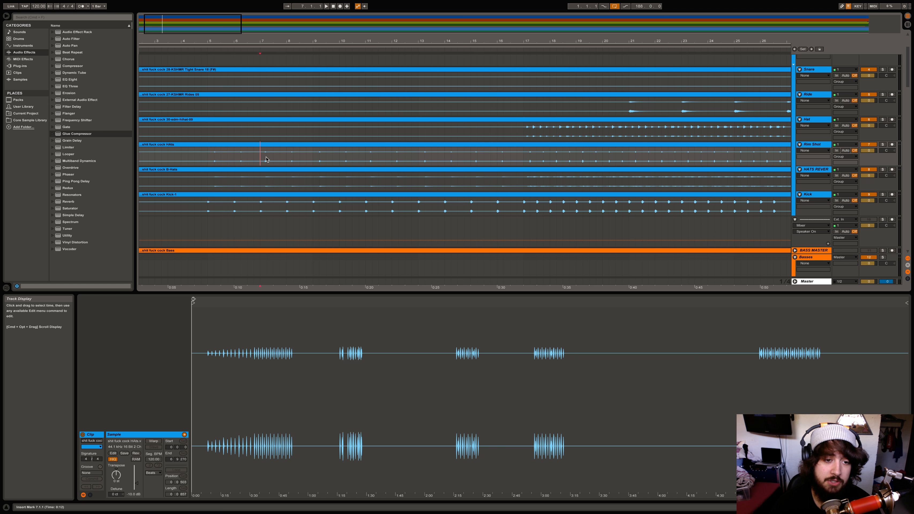
{"action": "key", "text": "space"}
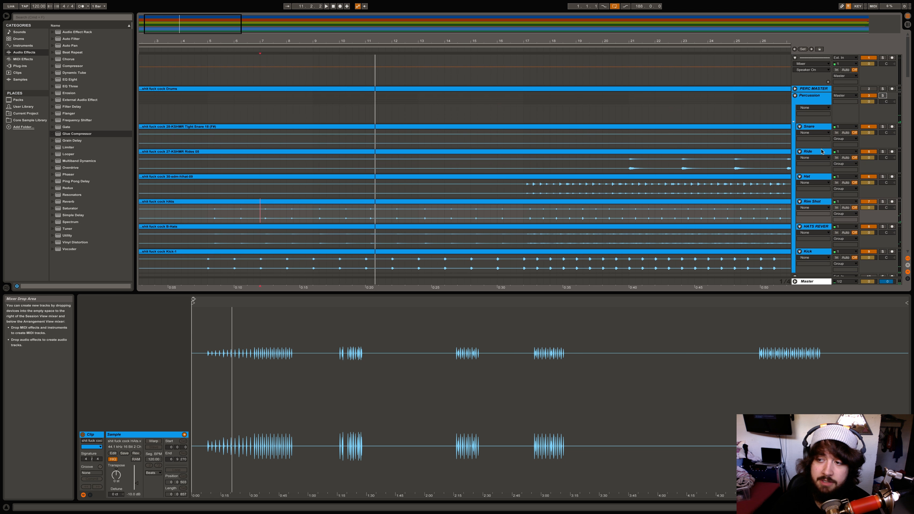
{"action": "scroll", "coordinate": [352, 227], "scroll_direction": "down", "scroll_amount": 1}
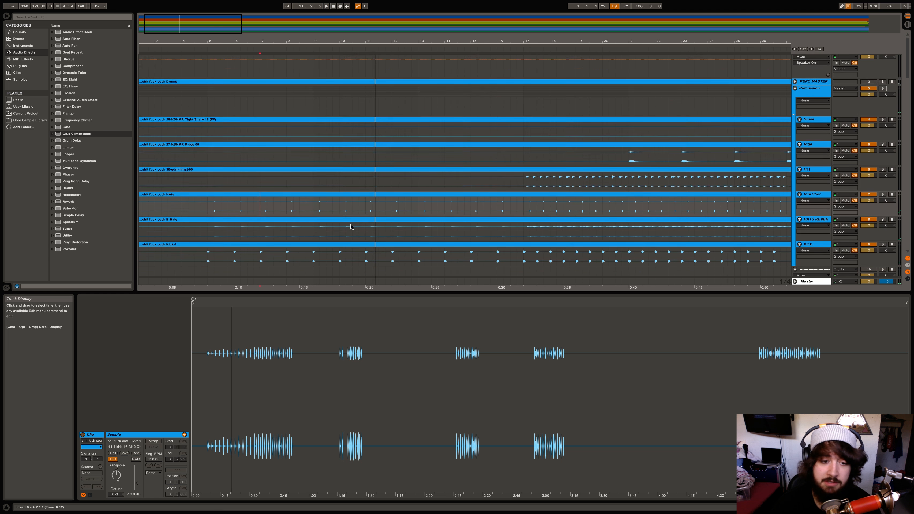
{"action": "scroll", "coordinate": [351, 227], "scroll_direction": "down", "scroll_amount": 1}
Play from bar 5, solo the Kick track, and show its device chain
{"action": "left_click", "coordinate": [208, 189]}
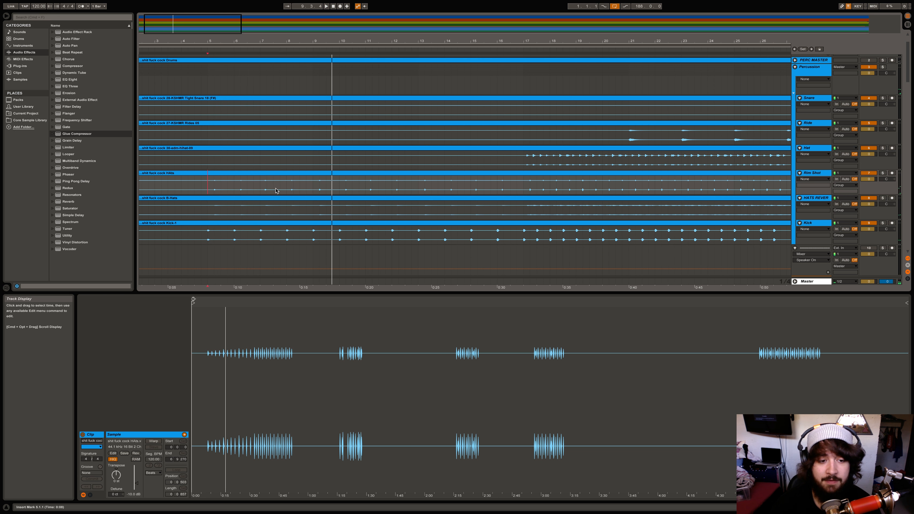
{"action": "left_click", "coordinate": [265, 186]}
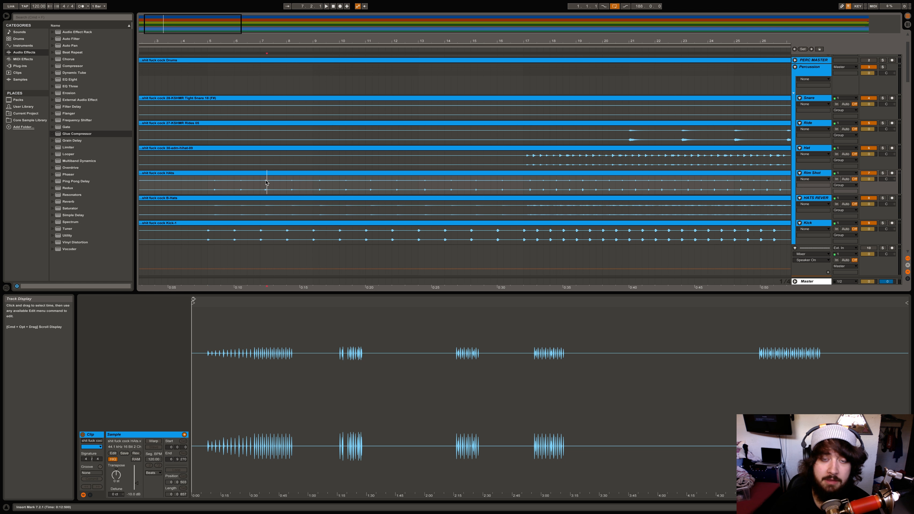
{"action": "left_click", "coordinate": [260, 188]}
{"action": "left_click", "coordinate": [207, 190]}
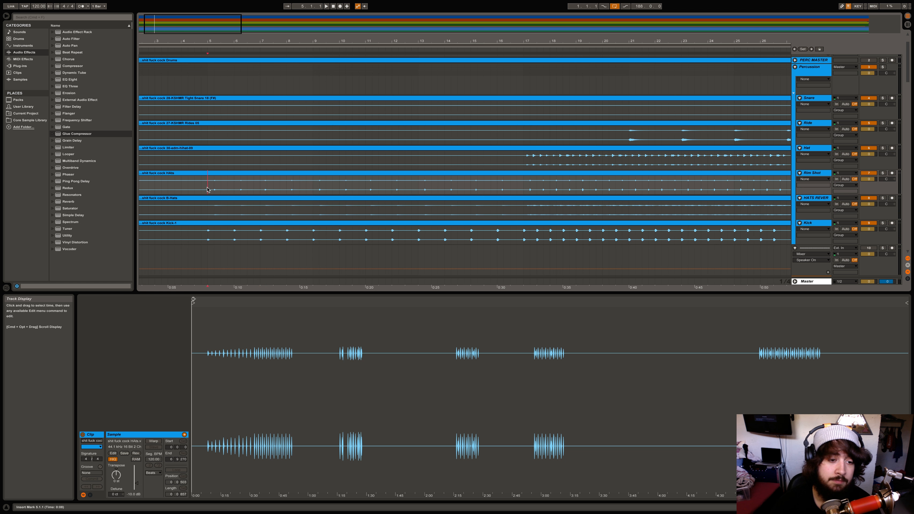
{"action": "key", "text": "space"}
{"action": "left_click", "coordinate": [883, 224]}
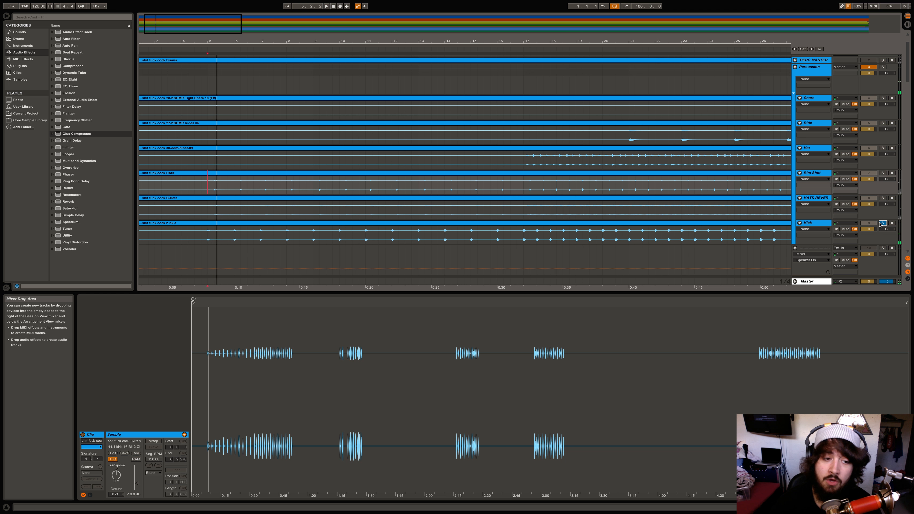
{"action": "double_click", "coordinate": [820, 227]}
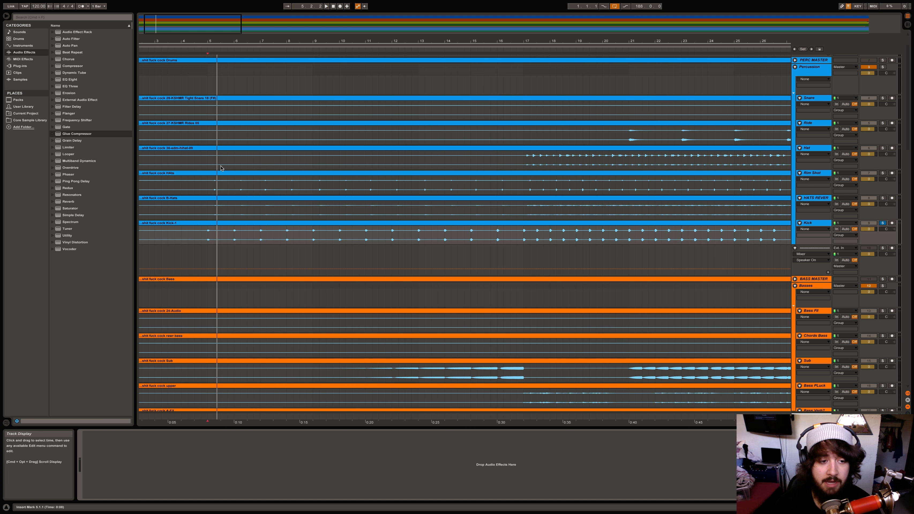
Place the insert marker at bar 5 on the Hat and Snare lanes
{"action": "left_click", "coordinate": [207, 157]}
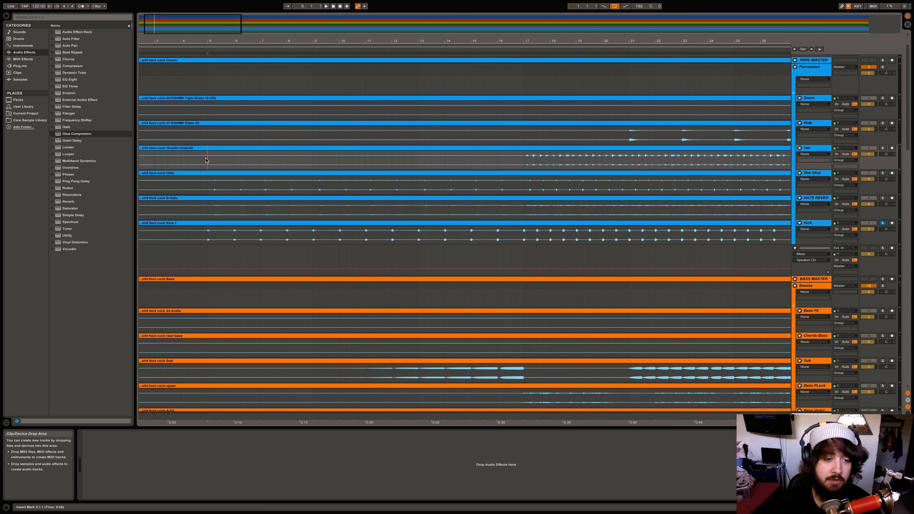
{"action": "left_click_drag", "start_coordinate": [207, 157], "coordinate": [233, 133]}
{"action": "left_click", "coordinate": [207, 110]}
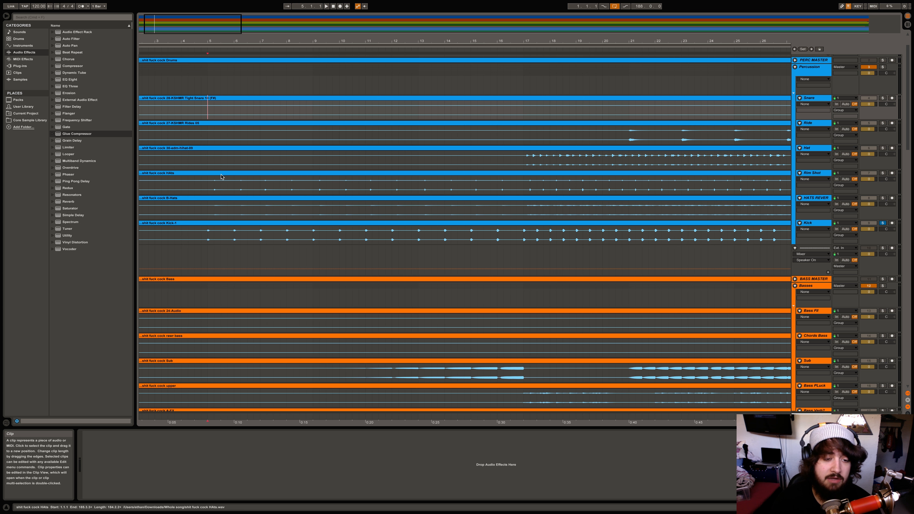
Solo the Percussion group and play from around bar 17 on Rim Shot
{"action": "key", "text": "space"}
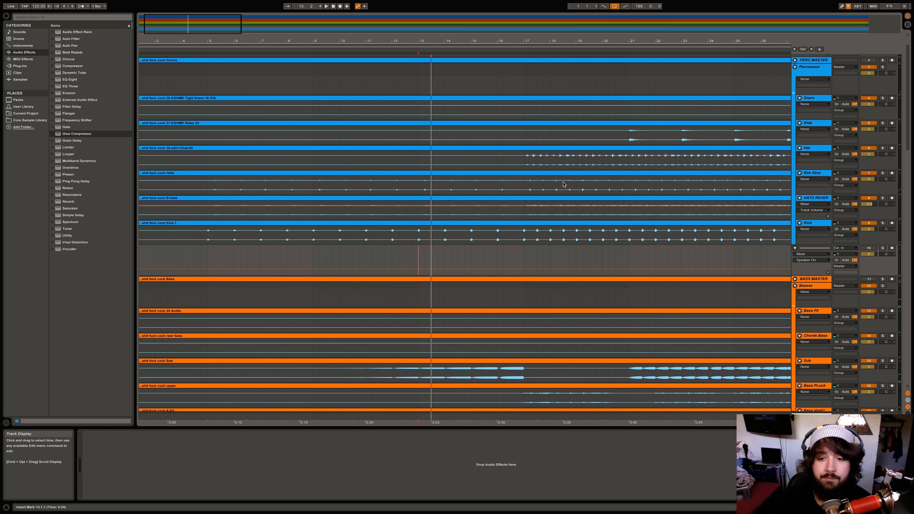
{"action": "left_click", "coordinate": [520, 185]}
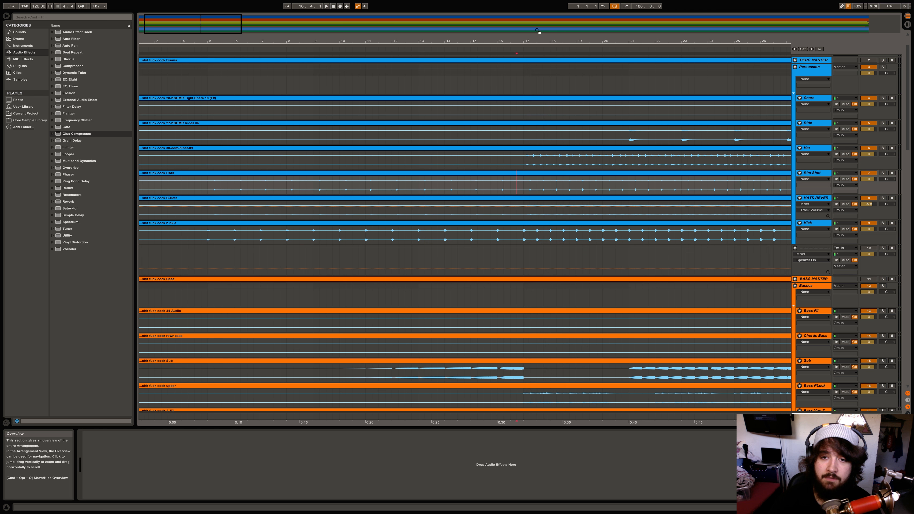
{"action": "mouse_move", "coordinate": [539, 41]}
{"action": "left_mouse_down"}
{"action": "mouse_move", "coordinate": [539, 21]}
{"action": "mouse_move", "coordinate": [539, 41]}
{"action": "left_mouse_up"}
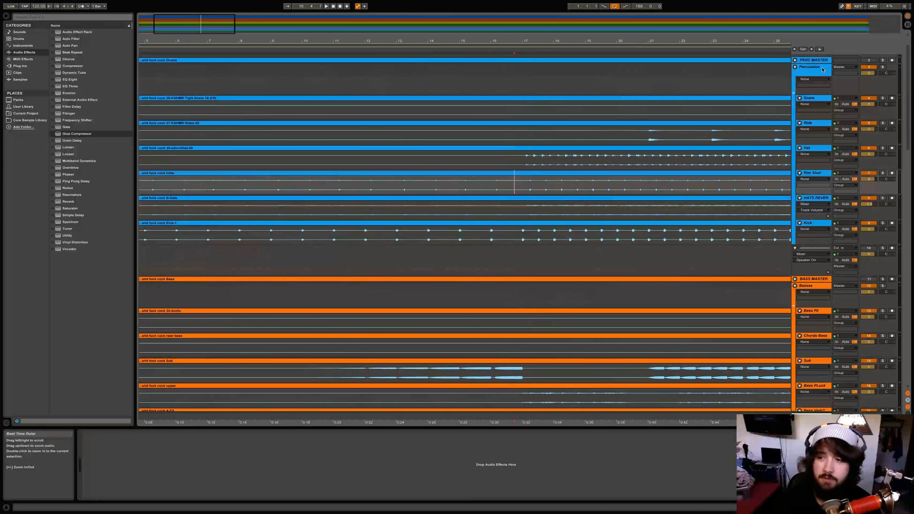
{"action": "left_click", "coordinate": [882, 67]}
{"action": "key", "text": "space"}
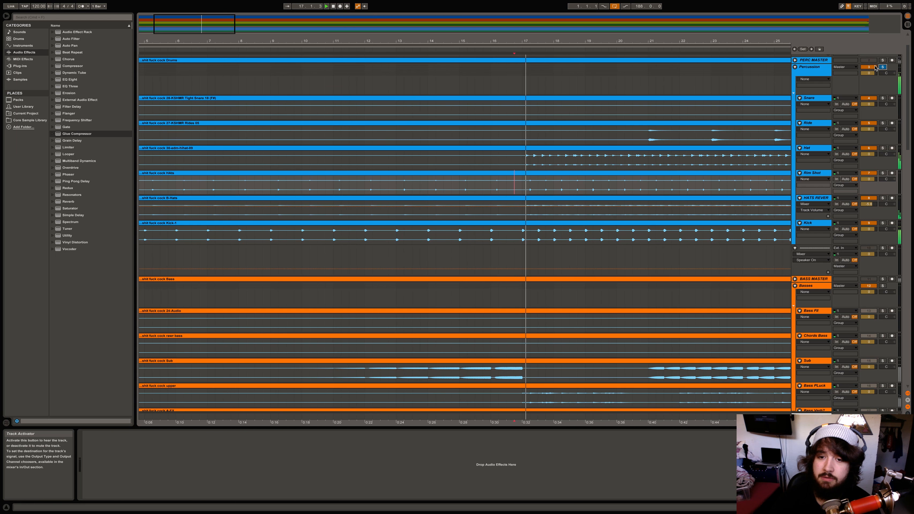
{"action": "scroll", "coordinate": [628, 157], "scroll_direction": "right", "scroll_amount": 1}
{"action": "scroll", "coordinate": [628, 157], "scroll_direction": "right", "scroll_amount": 10}
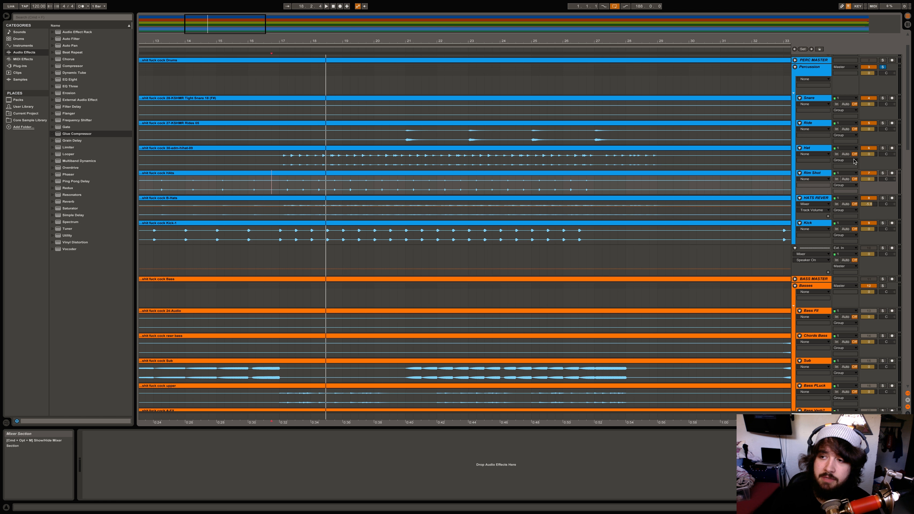
{"action": "key", "text": "space"}
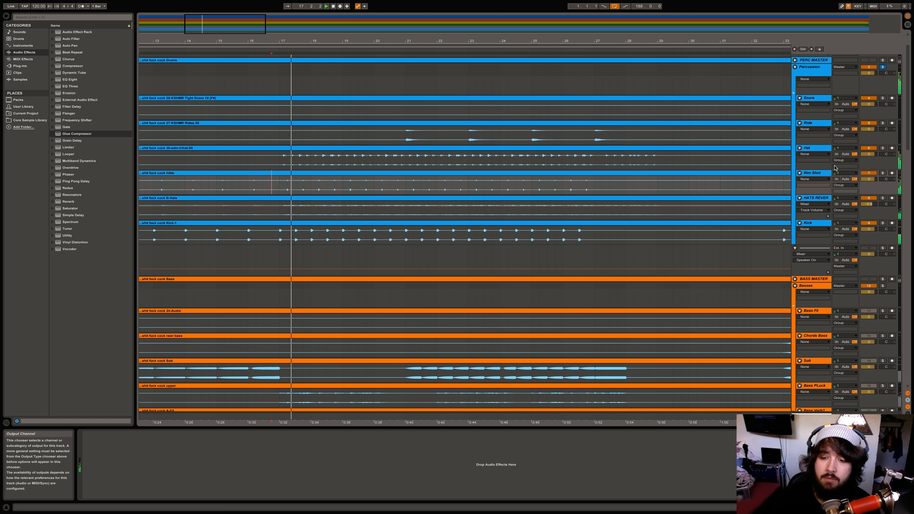
Compare HATS REVER switched off and on, then reset its volume to 0 dB
{"action": "left_click", "coordinate": [868, 198]}
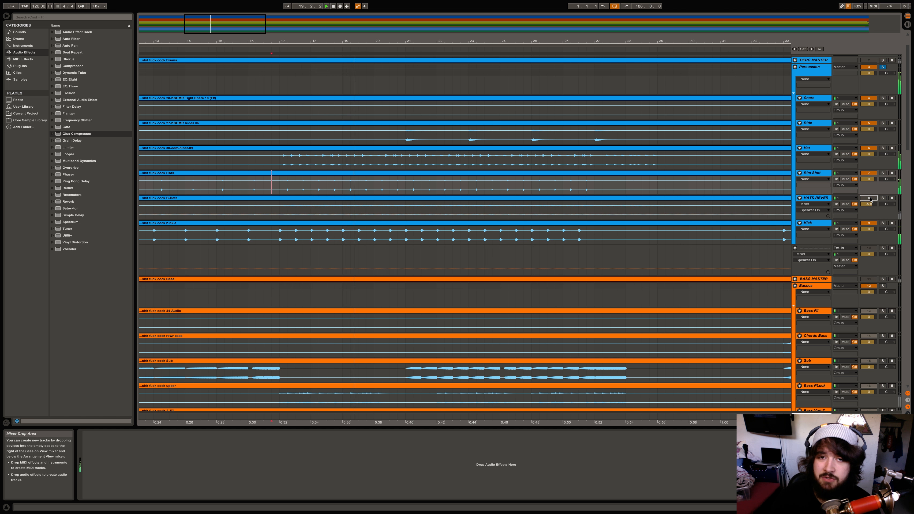
{"action": "left_click", "coordinate": [871, 199]}
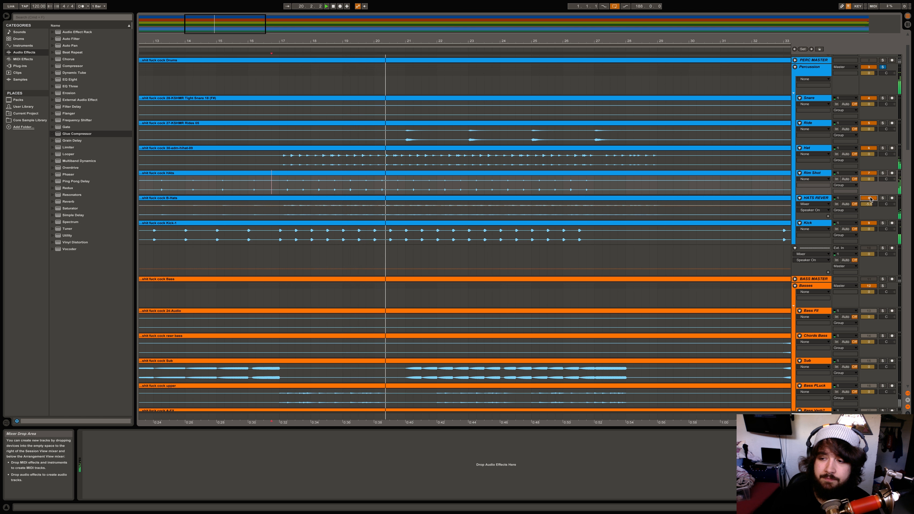
{"action": "left_click_drag", "start_coordinate": [868, 204], "coordinate": [868, 224]}
{"action": "key", "text": "space"}
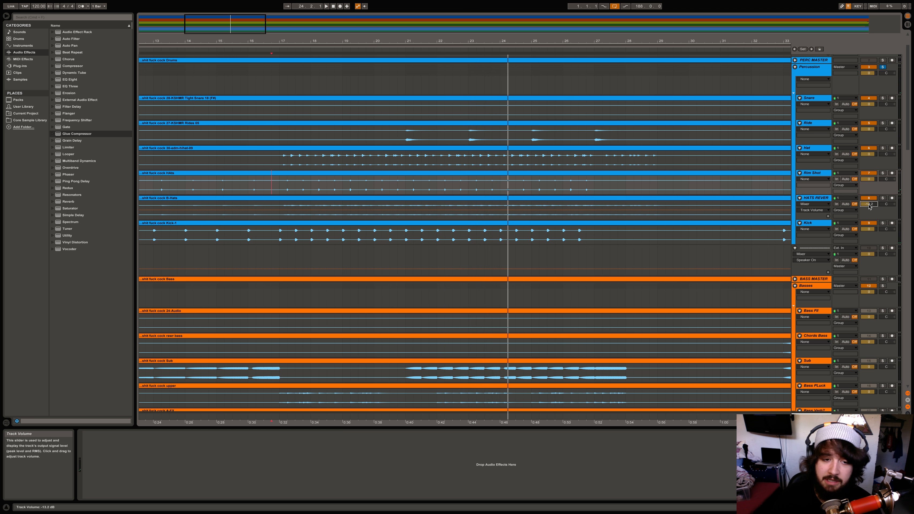
{"action": "key", "text": "Delete"}
{"action": "key", "text": "space"}
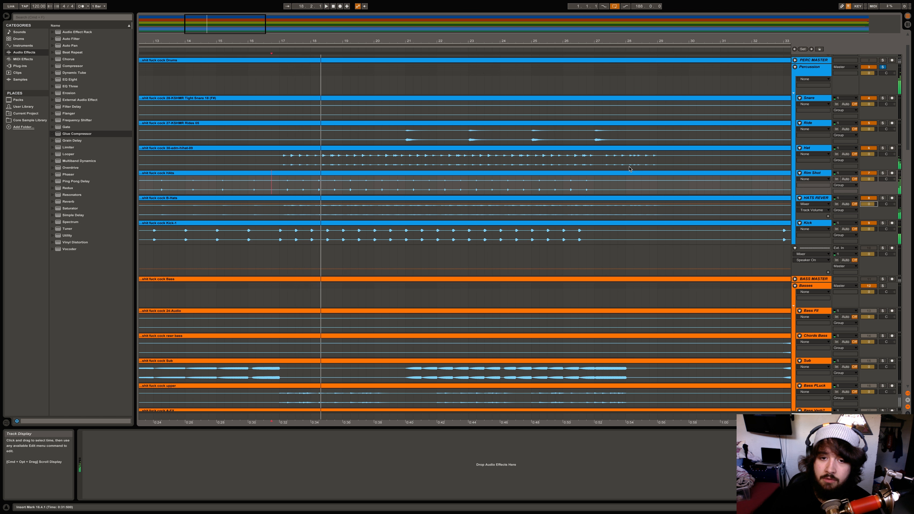
{"action": "key", "text": "space"}
From bar 21, solo HATS REVER, then Hat, then Kick plus Hat during playback
{"action": "left_click", "coordinate": [404, 162]}
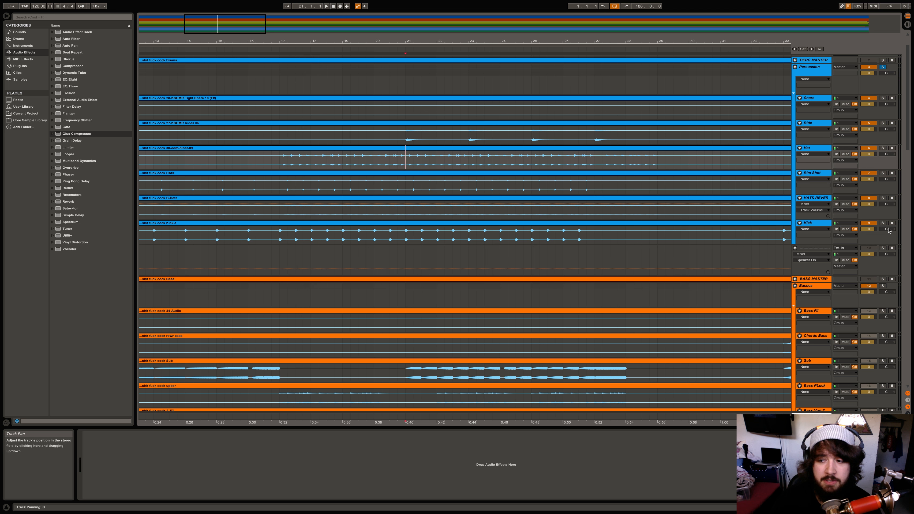
{"action": "left_click", "coordinate": [883, 197]}
{"action": "key", "text": "space"}
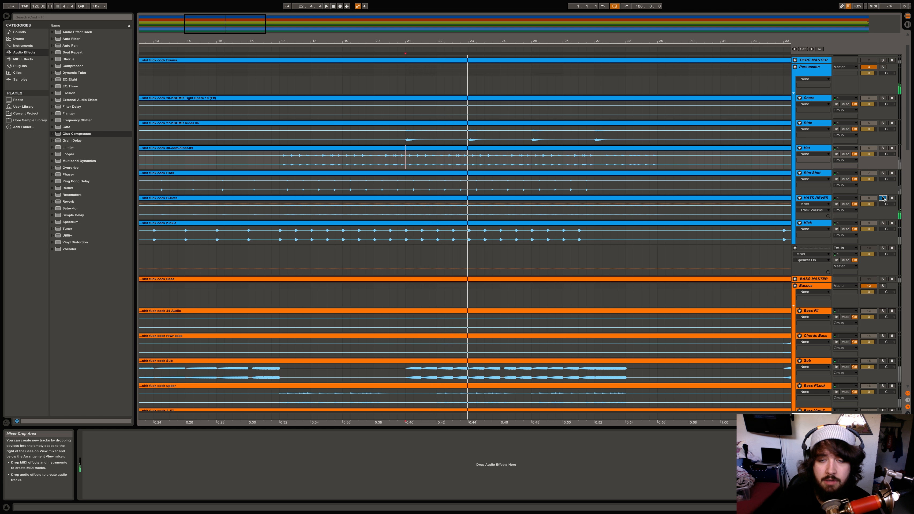
{"action": "left_click", "coordinate": [883, 148]}
{"action": "key", "text": "shift+space"}
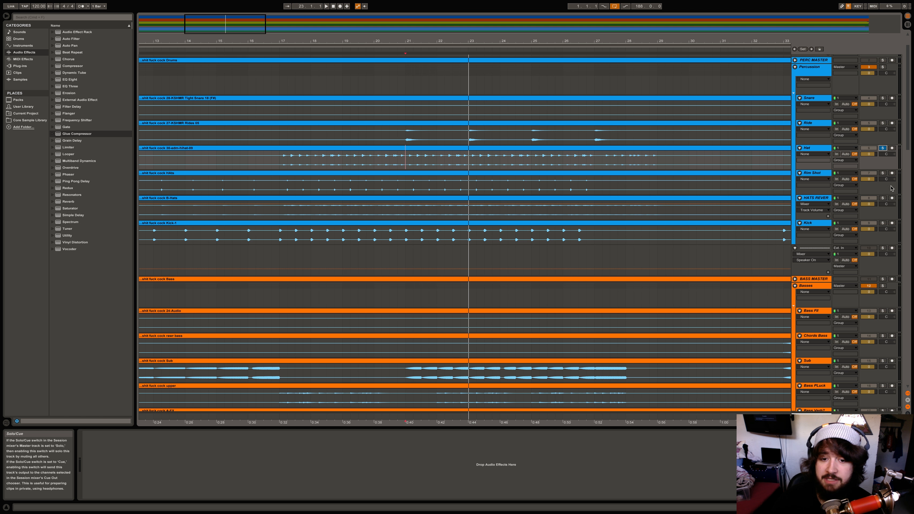
{"action": "left_click", "coordinate": [882, 222]}
{"action": "left_click", "coordinate": [882, 148], "text": "super"}
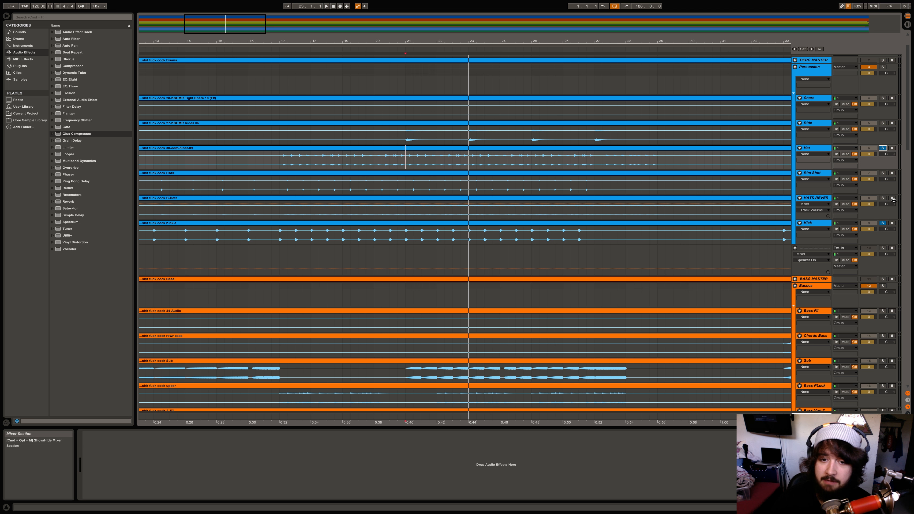
{"action": "key", "text": "space"}
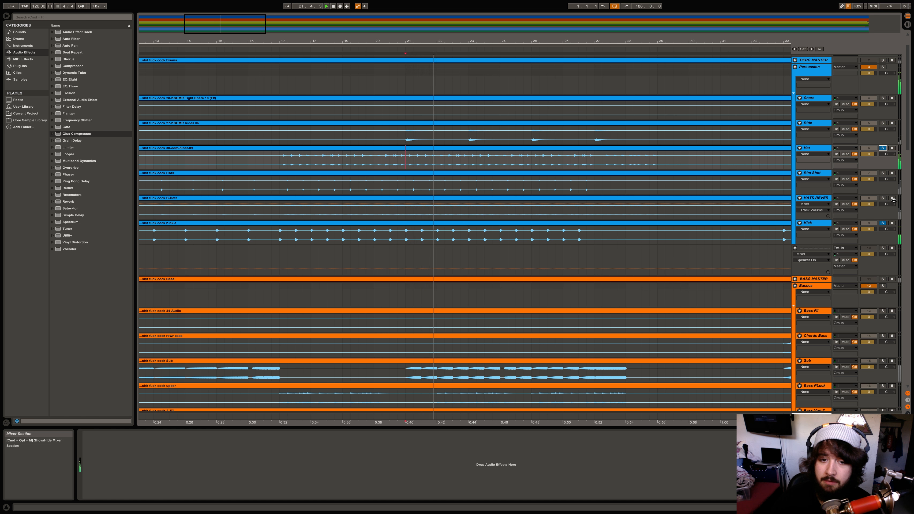
{"action": "key", "text": "space"}
Solo the Ride track from bar 21, then the whole Percussion group, marking bar 27
{"action": "left_click", "coordinate": [883, 222]}
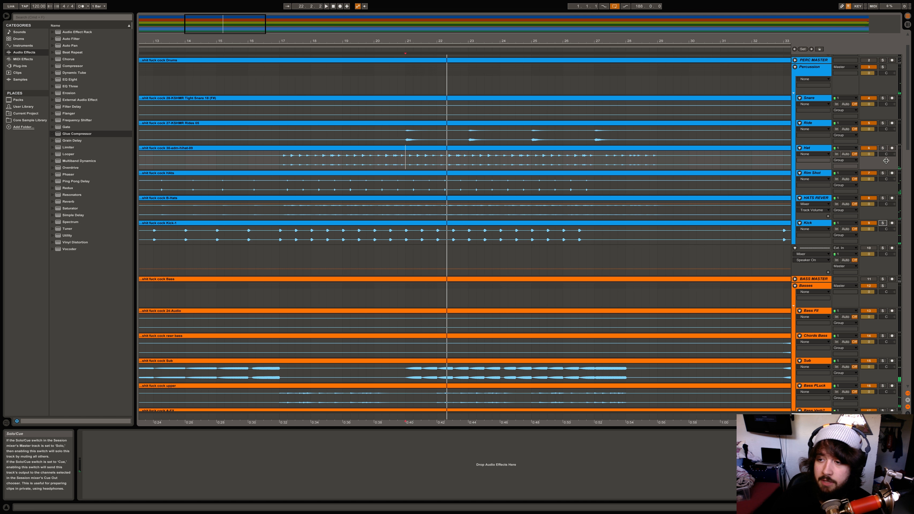
{"action": "left_click", "coordinate": [883, 124]}
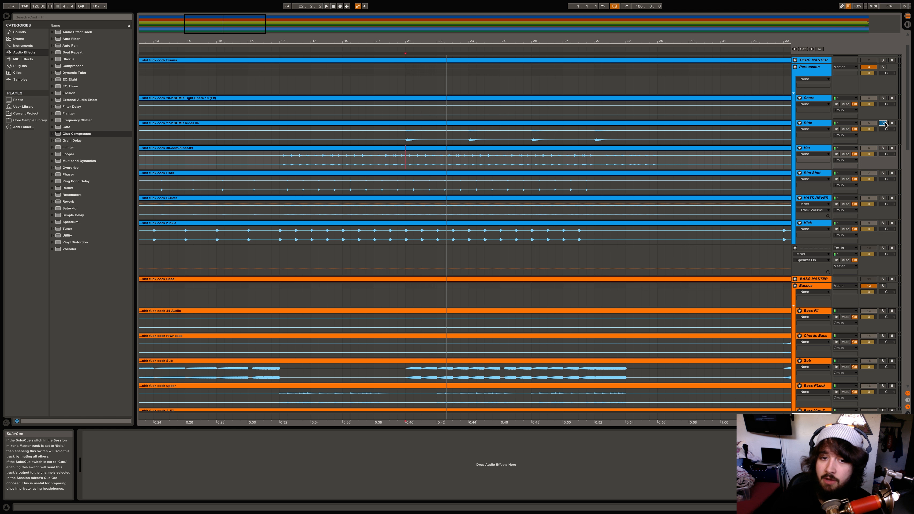
{"action": "left_click", "coordinate": [409, 141]}
{"action": "key", "text": "space"}
{"action": "left_click", "coordinate": [467, 139]}
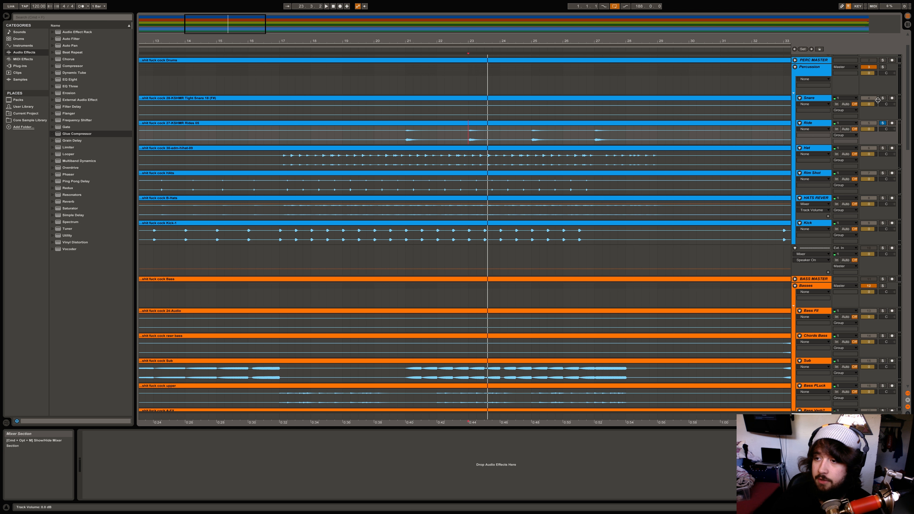
{"action": "left_click", "coordinate": [882, 67]}
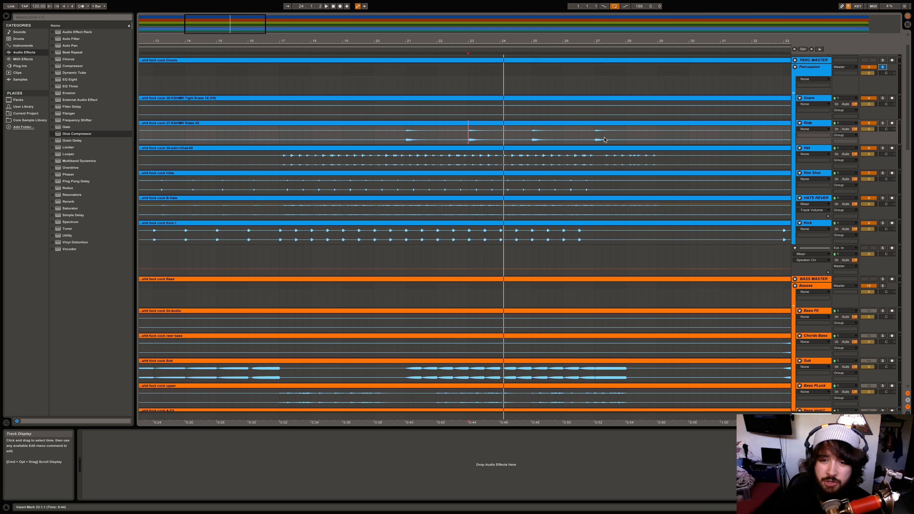
{"action": "left_click", "coordinate": [596, 150]}
Play from bar 27, zoom out to fit the whole song, and jump to bar 33
{"action": "scroll", "coordinate": [595, 150], "scroll_direction": "down", "scroll_amount": 5}
{"action": "scroll", "coordinate": [595, 150], "scroll_direction": "up", "scroll_amount": 5}
{"action": "key", "text": "space"}
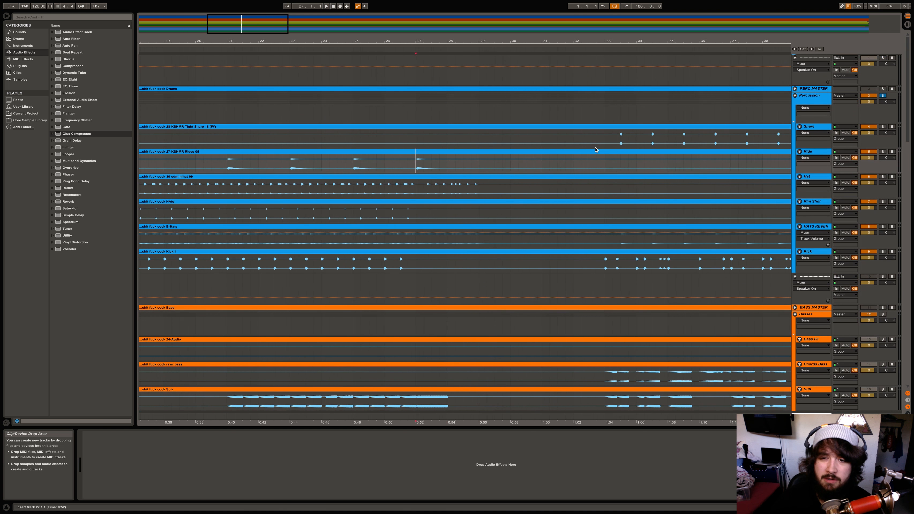
{"action": "scroll", "coordinate": [595, 150], "scroll_direction": "right", "scroll_amount": 2}
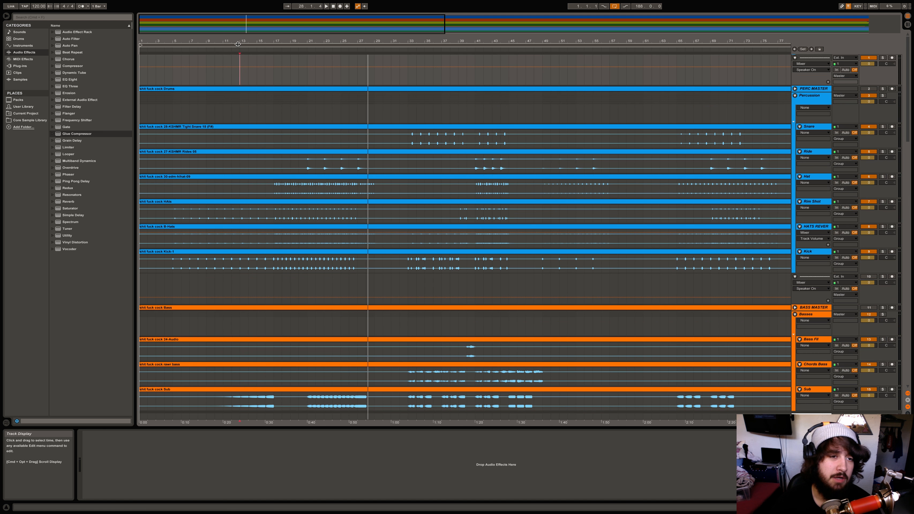
{"action": "left_click", "coordinate": [250, 46]}
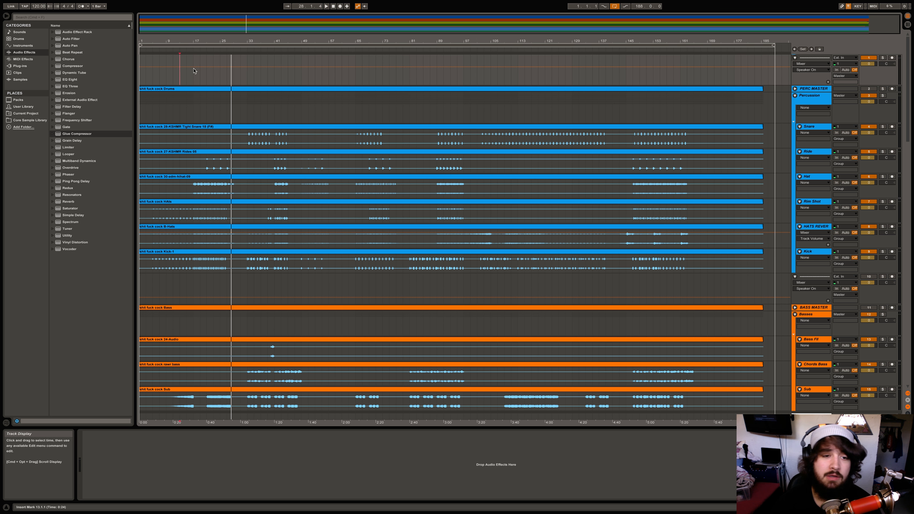
{"action": "left_click", "coordinate": [248, 44]}
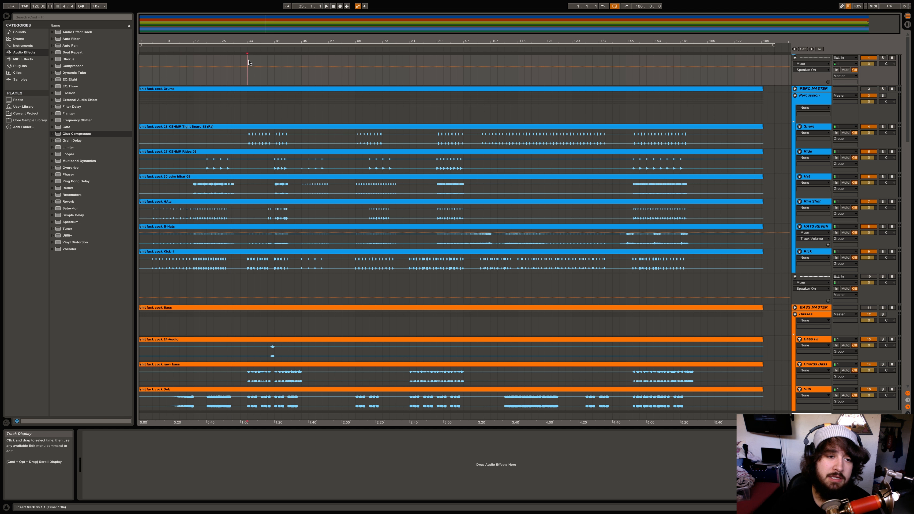